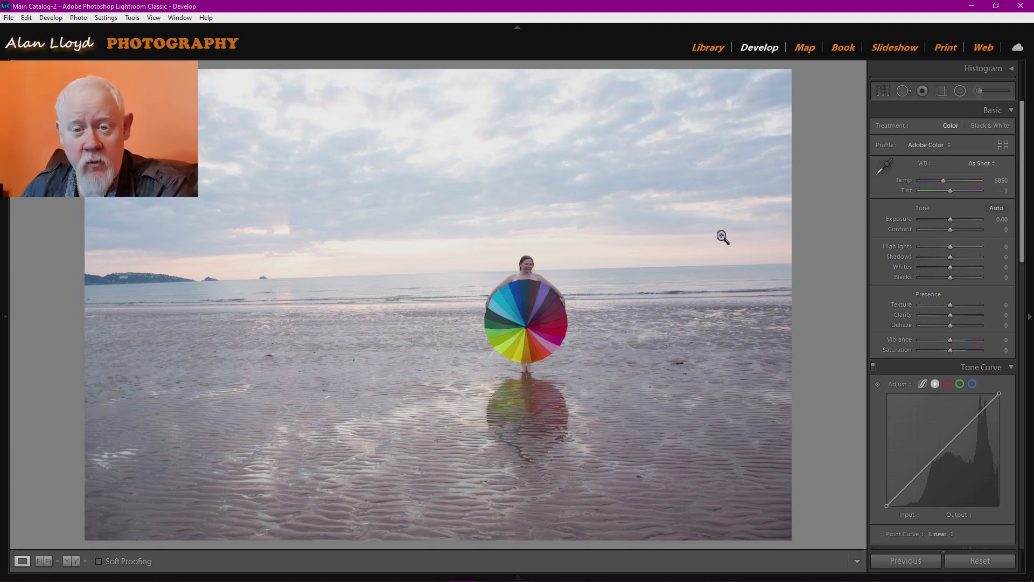
Step: Turn on chromatic aberration removal and lens profile corrections for the beach photo
scroll(893, 262, down, 10)
scroll(893, 261, up, 3)
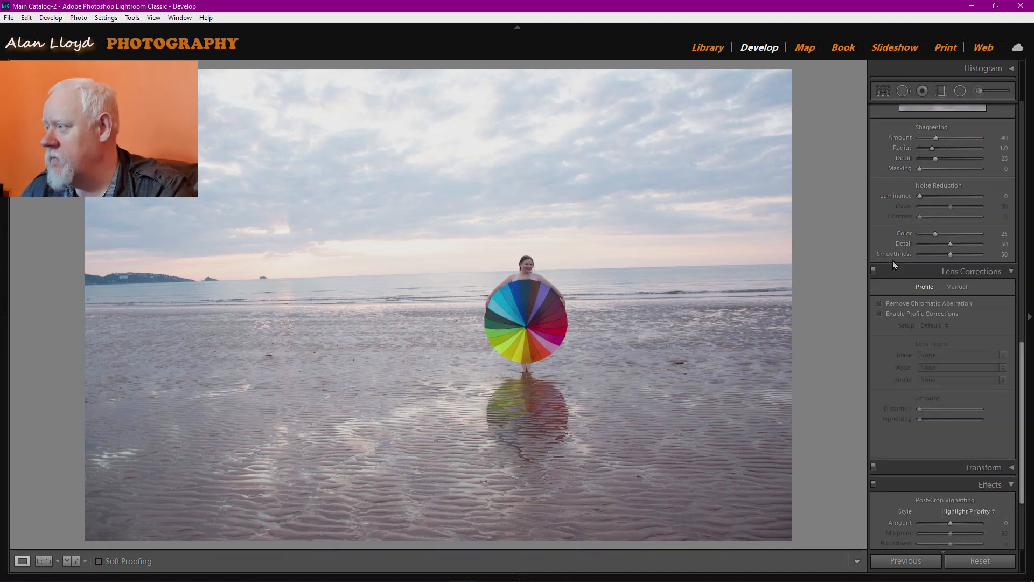
click(904, 305)
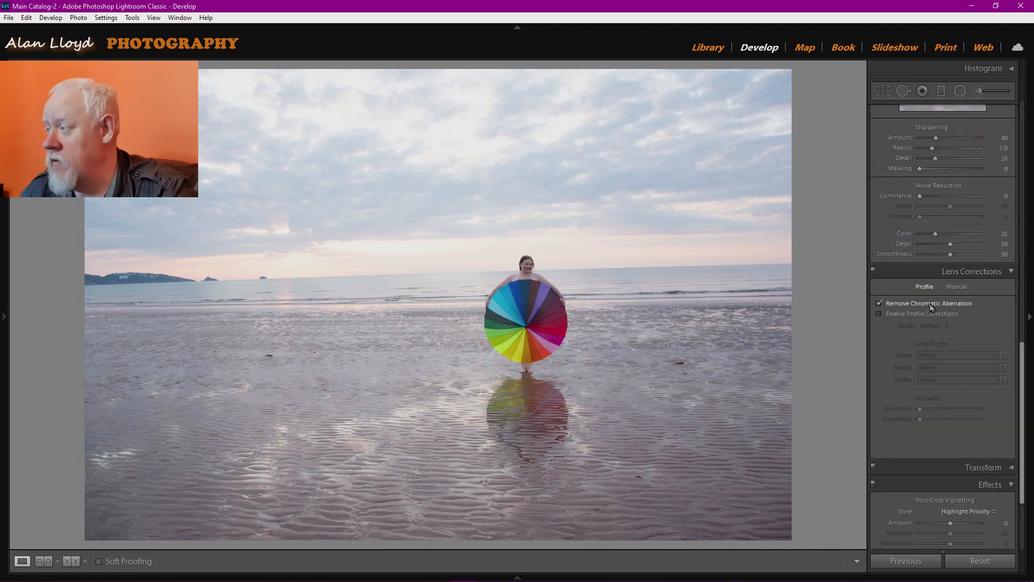
click(898, 316)
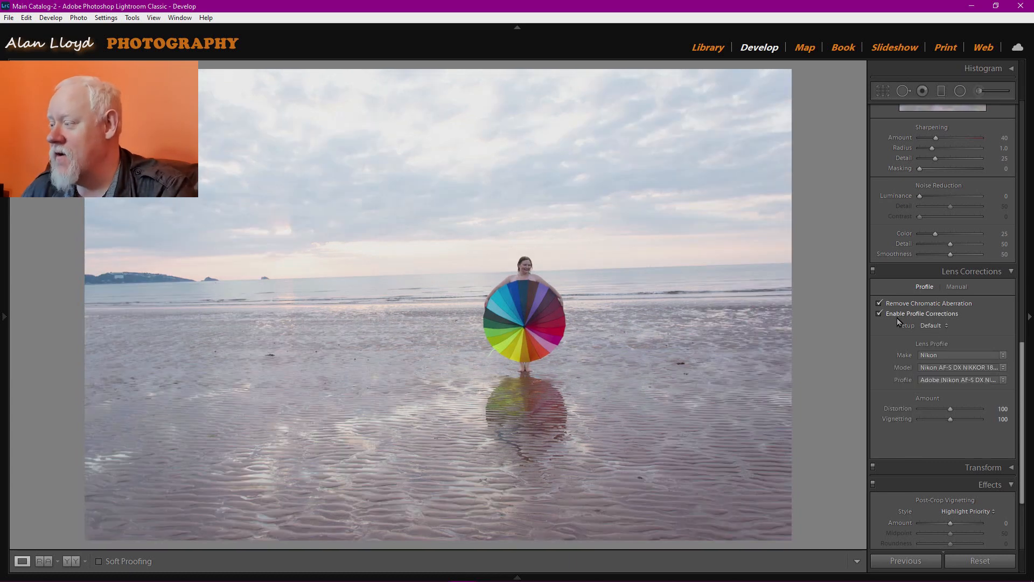
Step: Set the photo's luminance noise reduction to 21
scroll(896, 319, up, 5)
drag(923, 387, 929, 387)
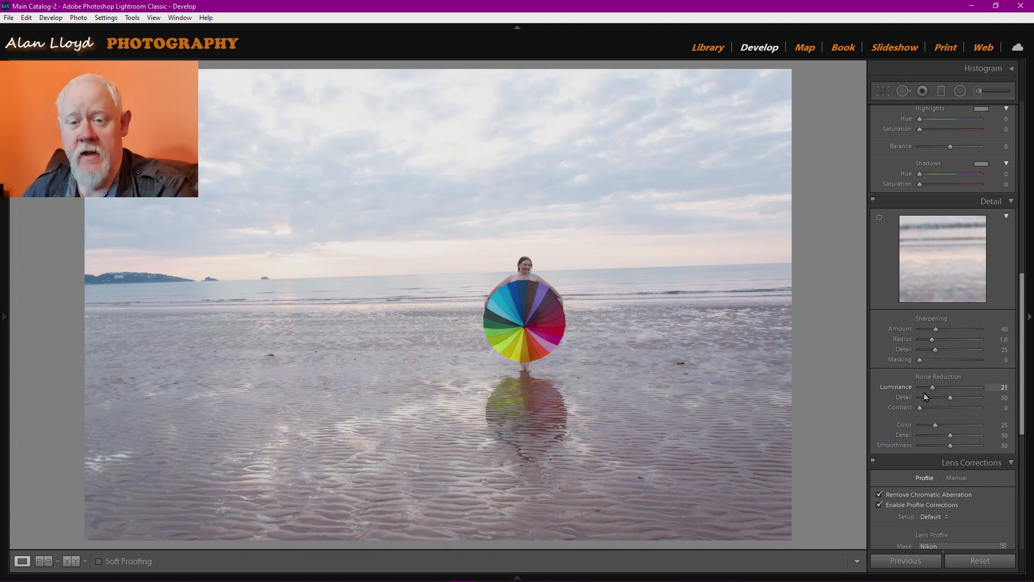
scroll(890, 380, up, 3)
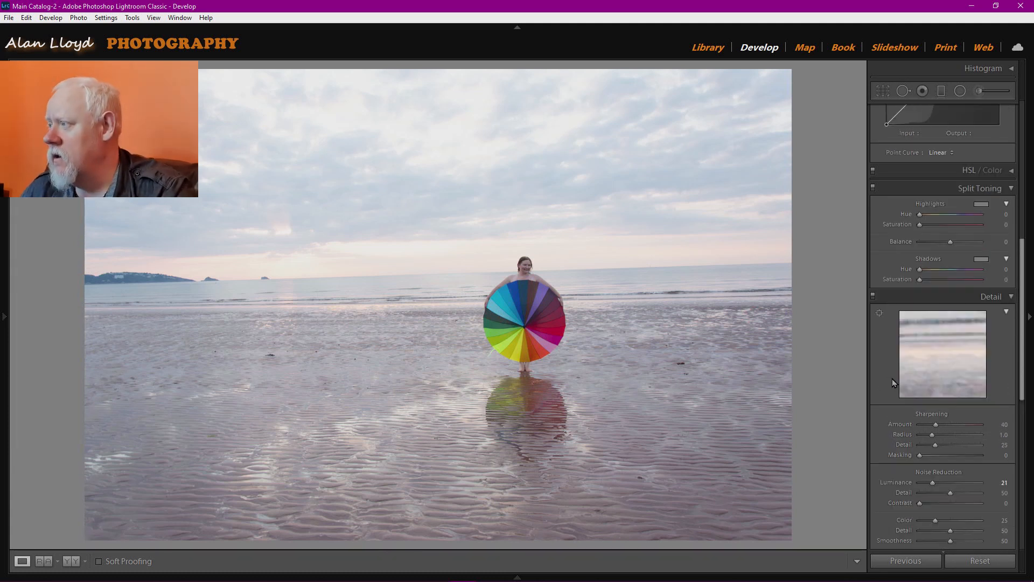
scroll(892, 379, up, 10)
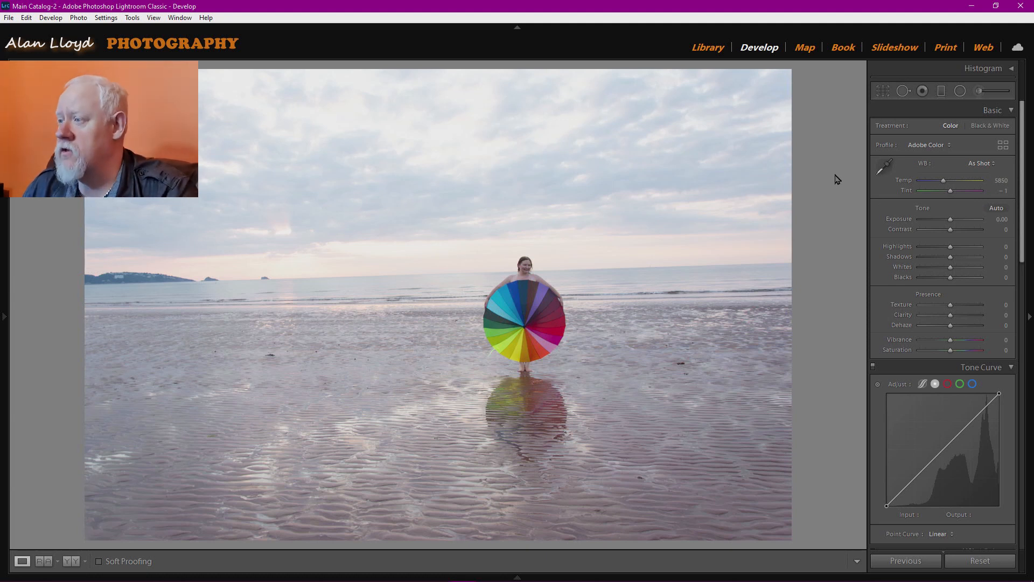
Step: Straighten the photo by rotating it to an angle of 1.72 so the sea horizon is level, and apply the crop
click(885, 90)
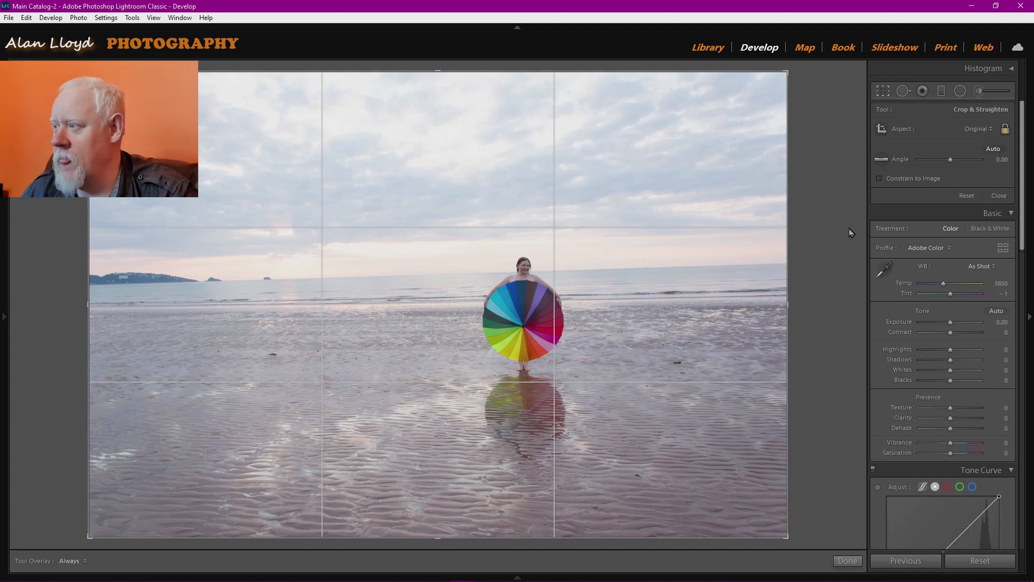
drag(849, 232, 850, 231)
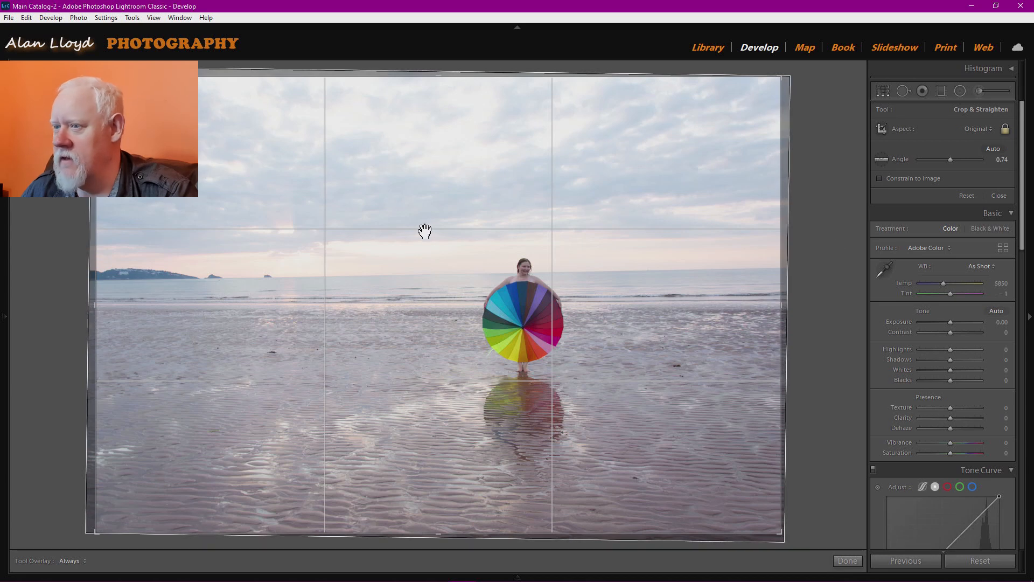
drag(829, 315, 831, 315)
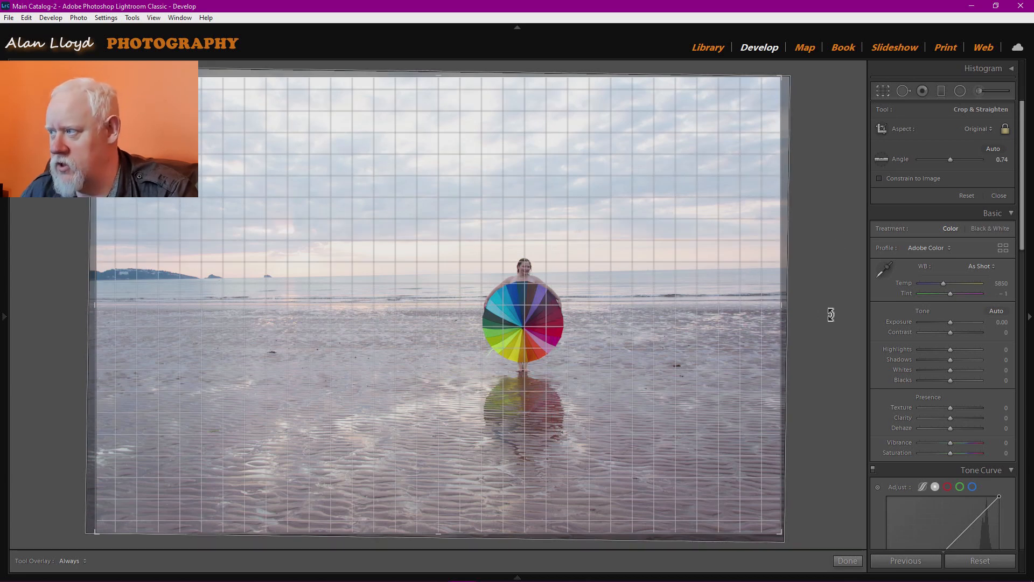
drag(832, 314, 832, 320)
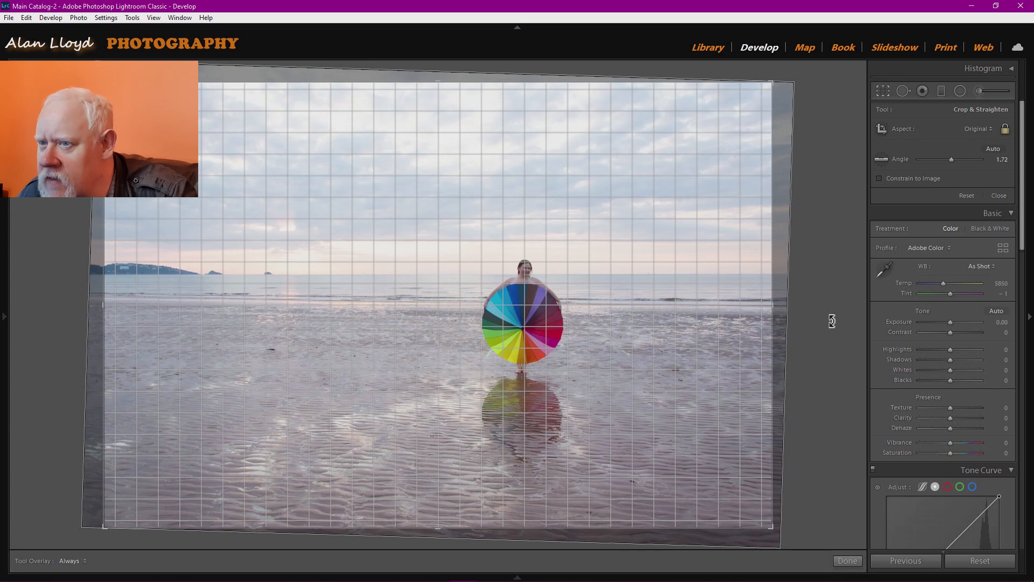
drag(832, 321, 833, 321)
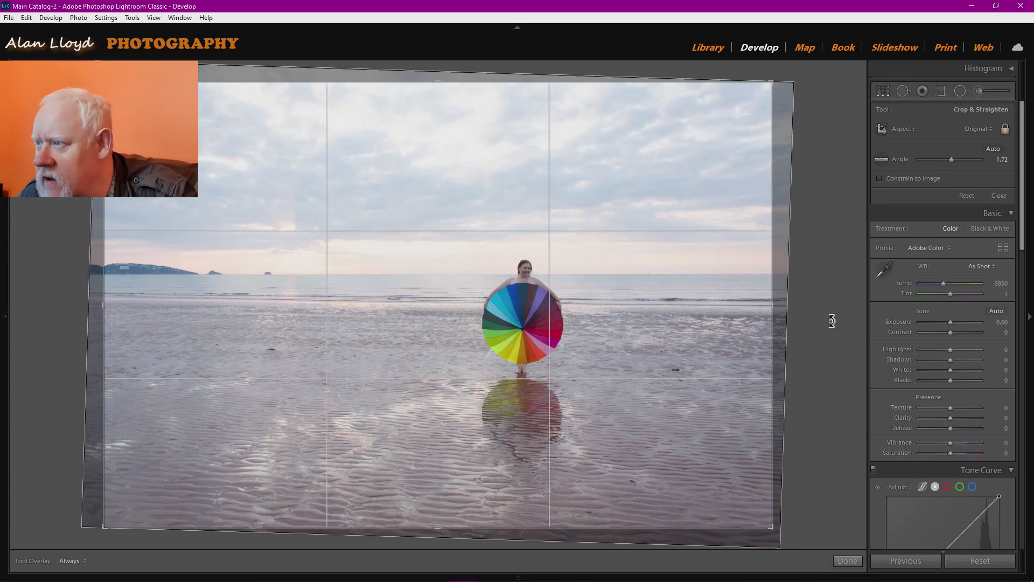
click(848, 561)
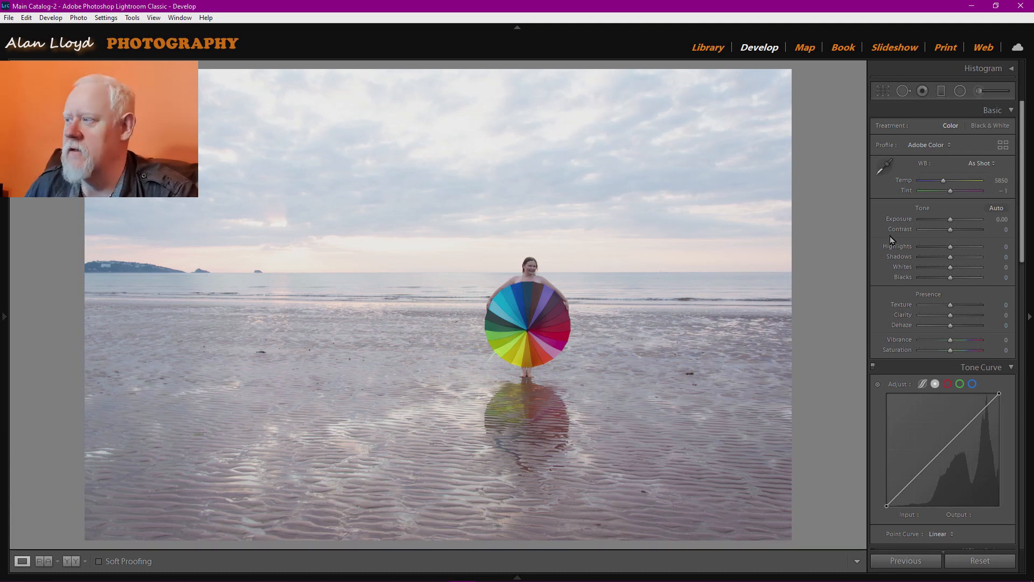
Step: Tighten the crop at the original aspect and reposition it so the woman with the umbrella sits on the right-hand thirds line
click(880, 92)
drag(772, 528, 744, 516)
drag(589, 344, 563, 325)
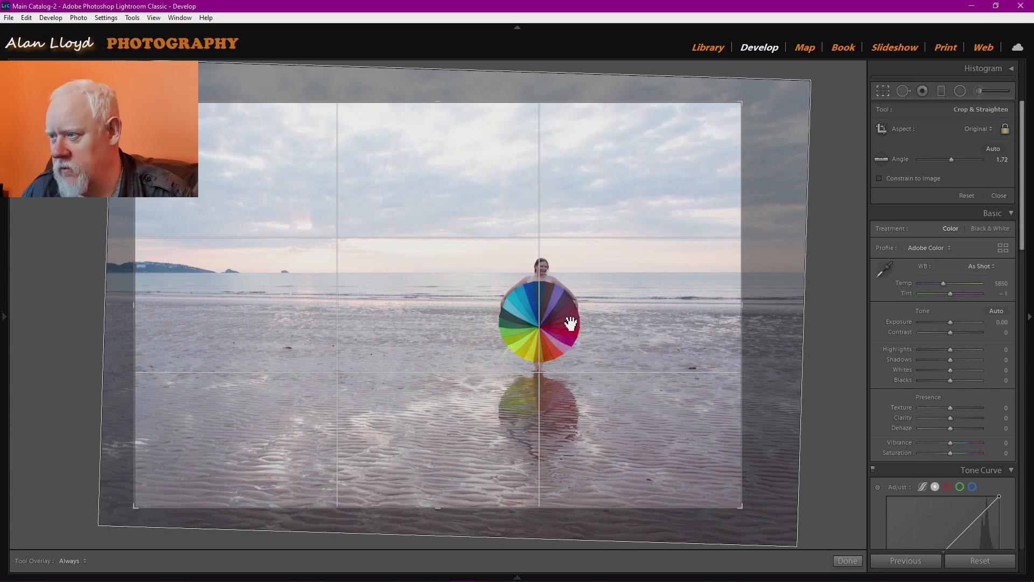
drag(836, 307, 836, 307)
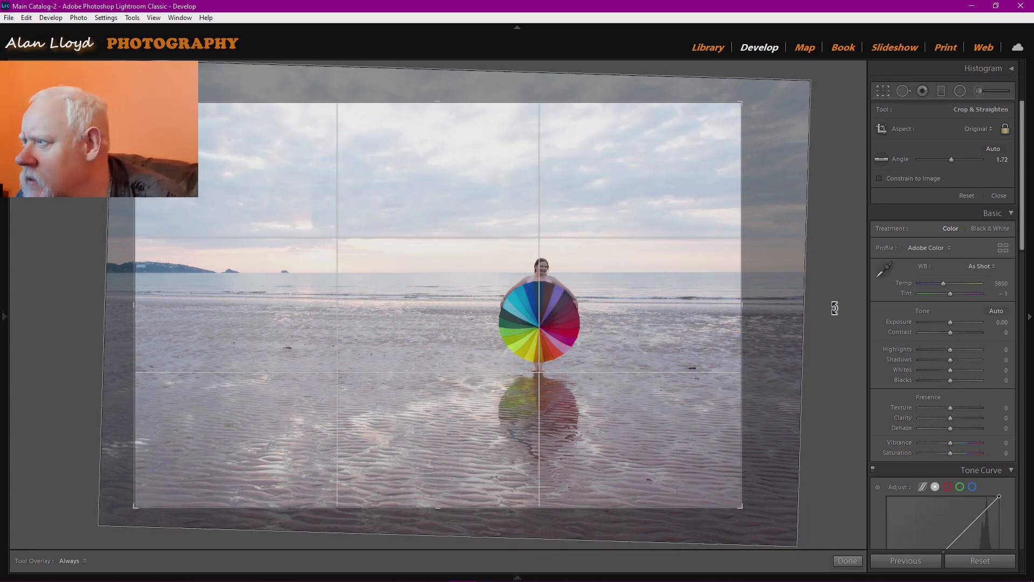
click(850, 560)
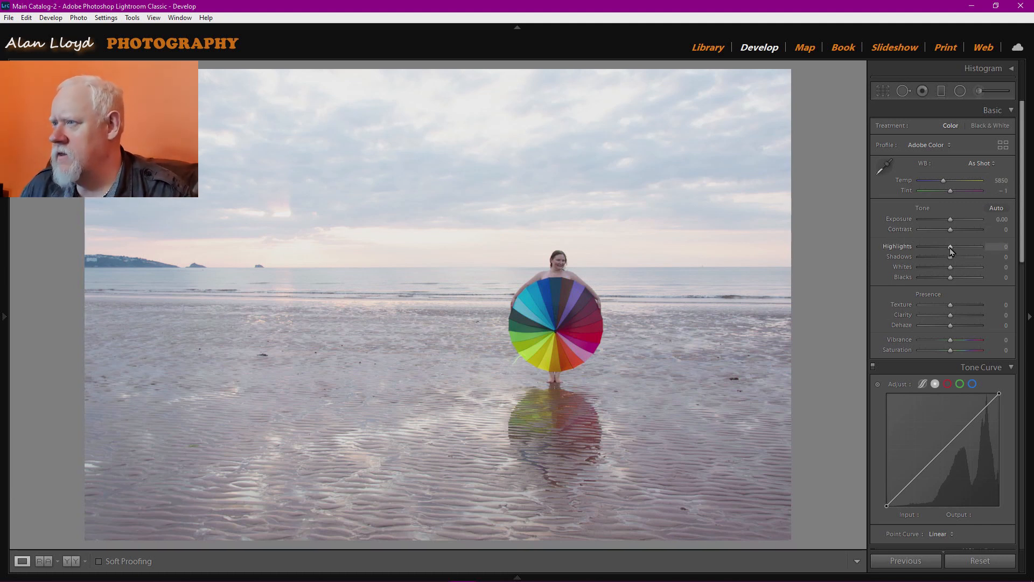
Step: Set the photo's Highlights to −100 and Shadows to −67
drag(951, 248, 868, 259)
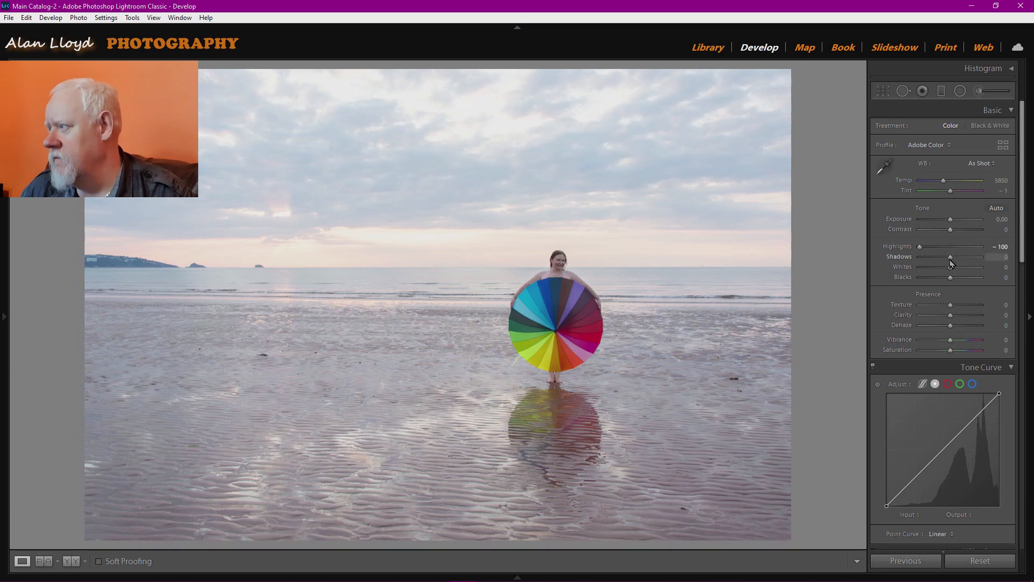
mouse_move(951, 257)
mouse_down()
mouse_move(996, 261)
mouse_move(943, 269)
mouse_up()
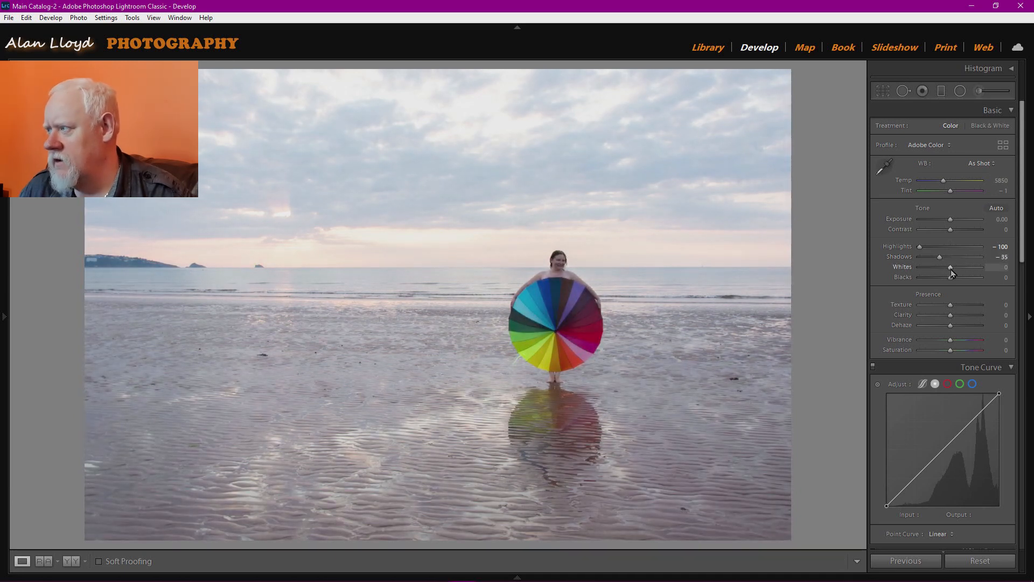
drag(951, 270, 949, 268)
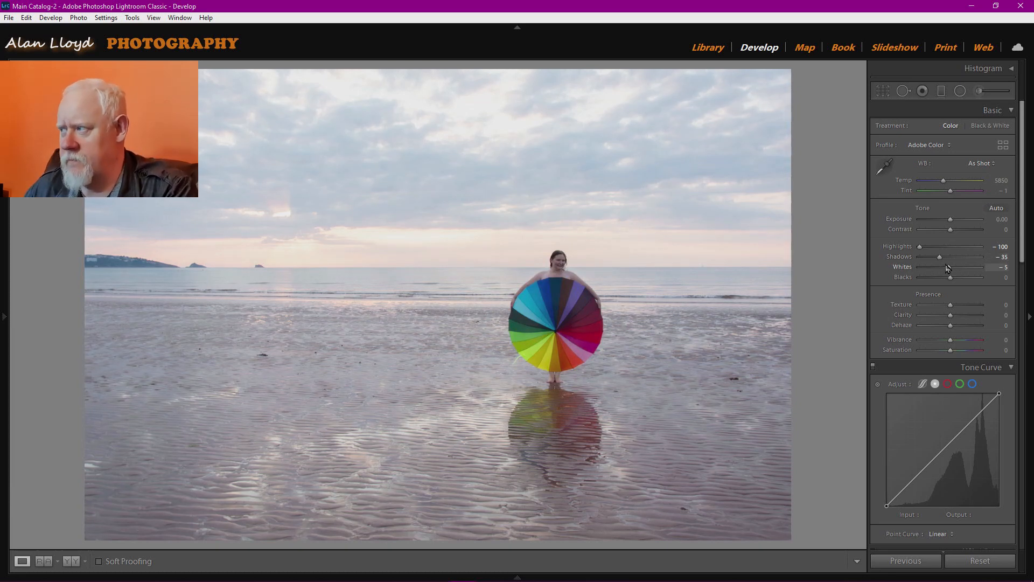
mouse_move(939, 257)
mouse_down()
mouse_move(914, 258)
mouse_move(1006, 264)
mouse_move(933, 269)
mouse_up()
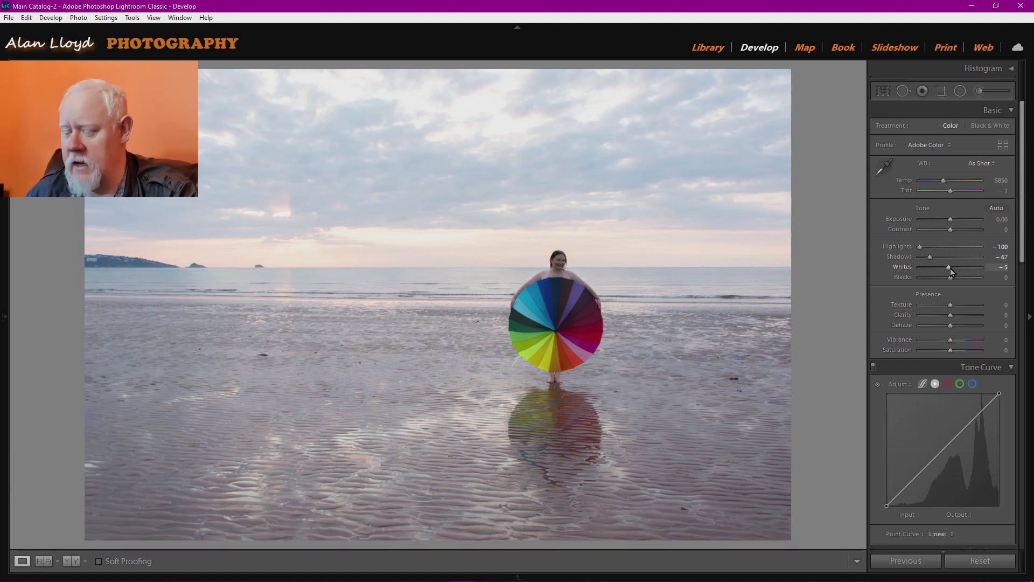
Step: Set the photo's Whites to −61 and Blacks to +56, with Vibrance at +14 and Saturation at +35
shift+double_click(948, 268)
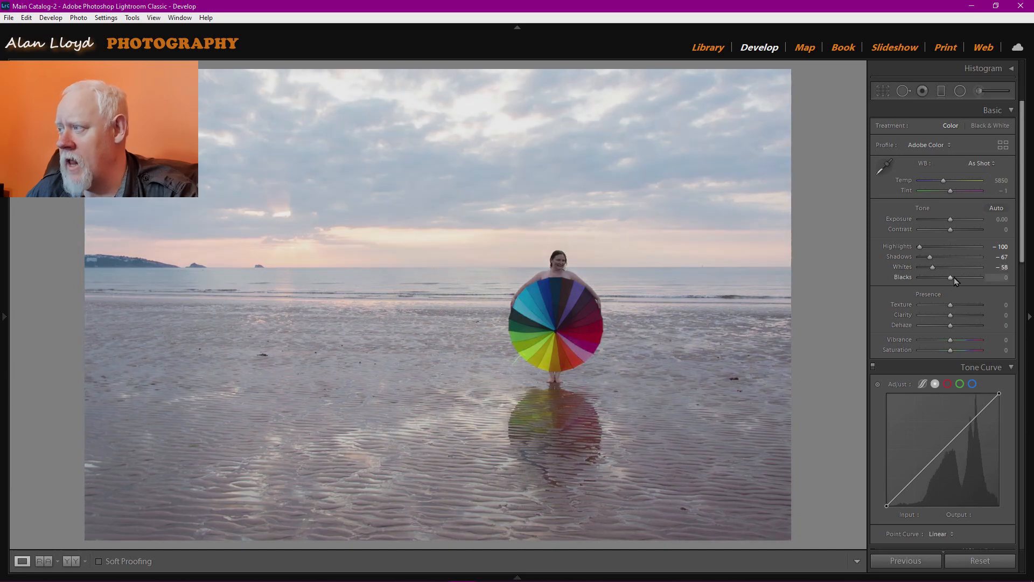
shift+double_click(950, 278)
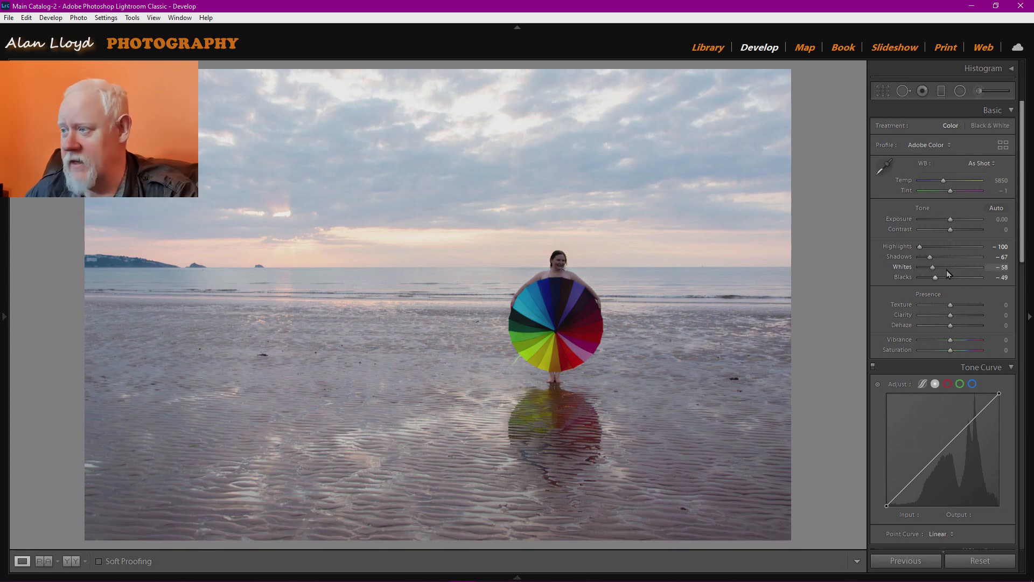
mouse_move(935, 278)
mouse_down()
mouse_move(971, 279)
mouse_move(945, 282)
mouse_up()
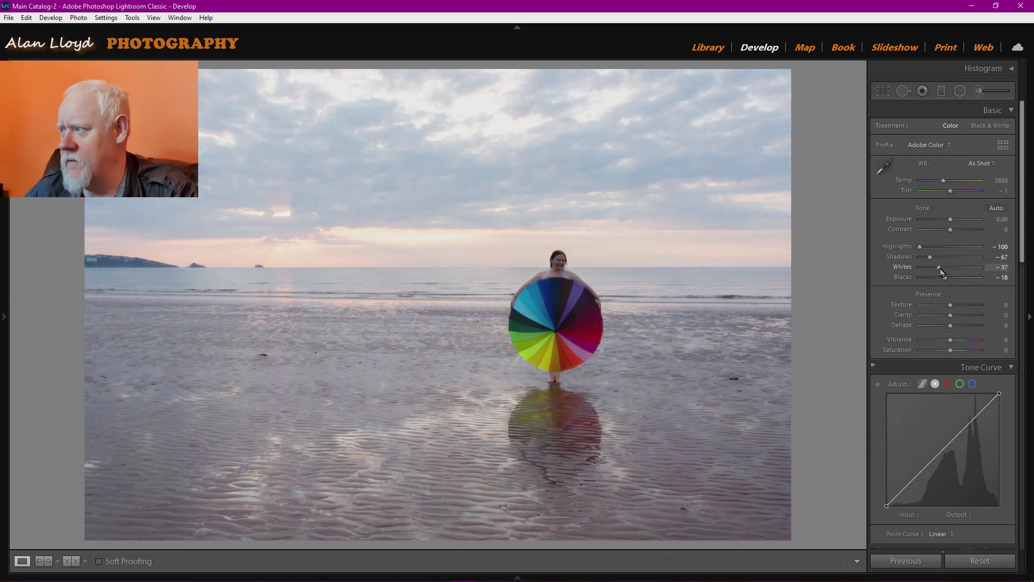
mouse_move(959, 269)
mouse_down()
mouse_move(922, 267)
mouse_move(972, 282)
mouse_up()
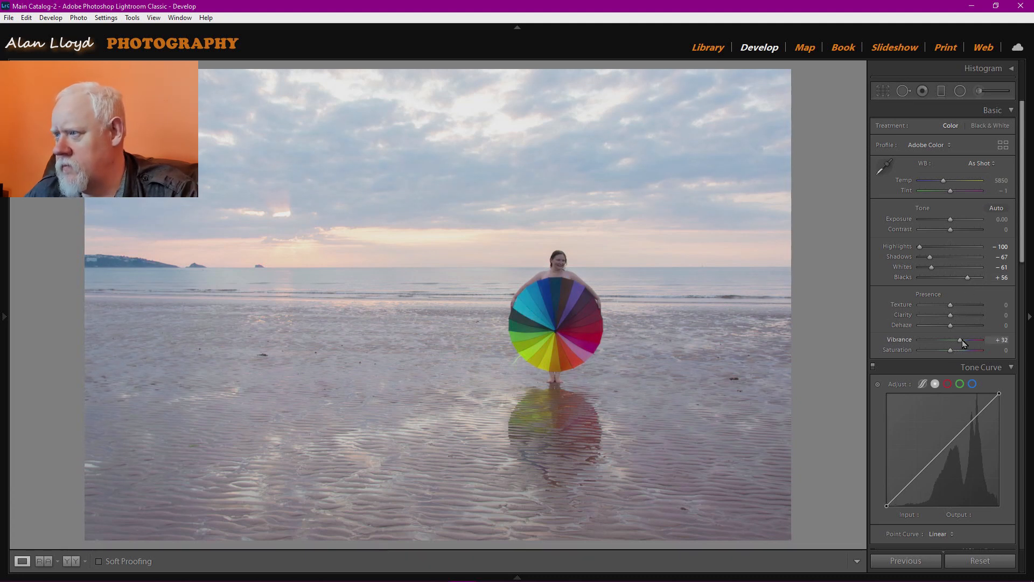
mouse_move(963, 340)
mouse_down()
mouse_move(971, 340)
mouse_move(955, 340)
mouse_move(961, 351)
mouse_up()
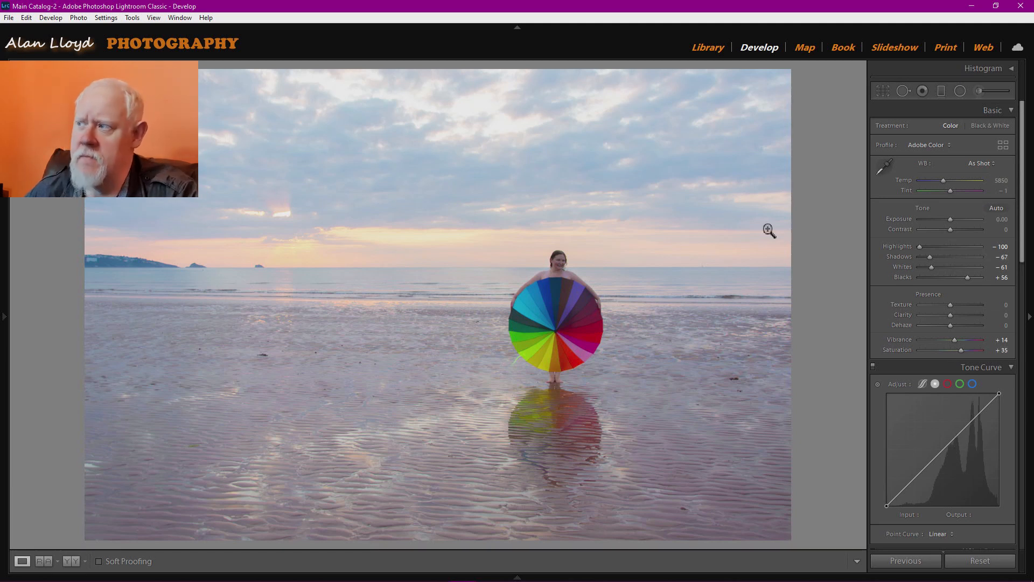
Step: Add a graduated filter over the sky, running from the photo's top edge to just below the horizon
click(941, 93)
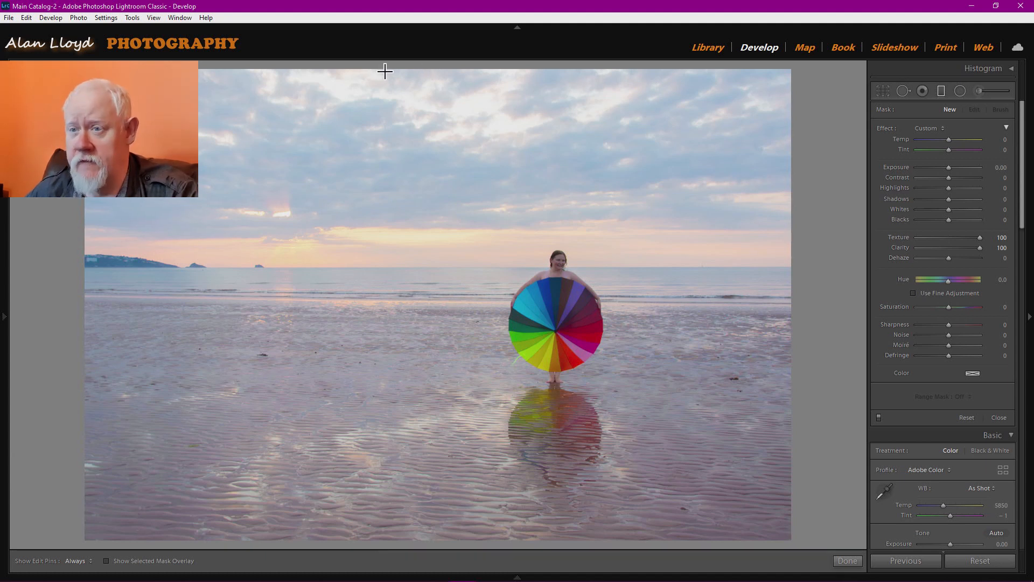
drag(388, 69, 388, 258)
drag(391, 270, 397, 291)
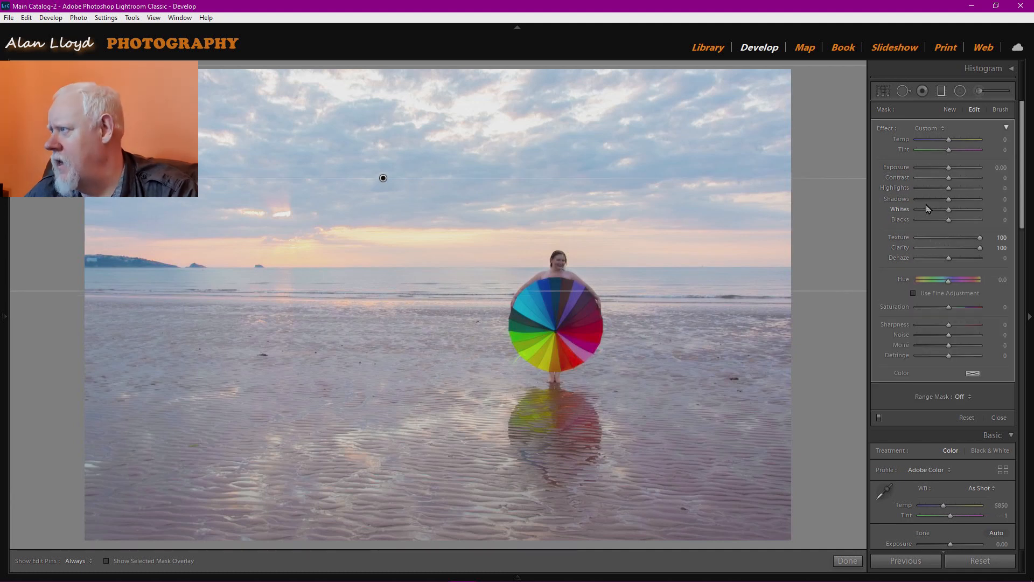
Step: Set the sky filter's Exposure to −1.61, Contrast to 45, Highlights to −100 and Shadows to 61
mouse_move(948, 170)
mouse_down()
mouse_move(960, 171)
mouse_move(936, 176)
mouse_up()
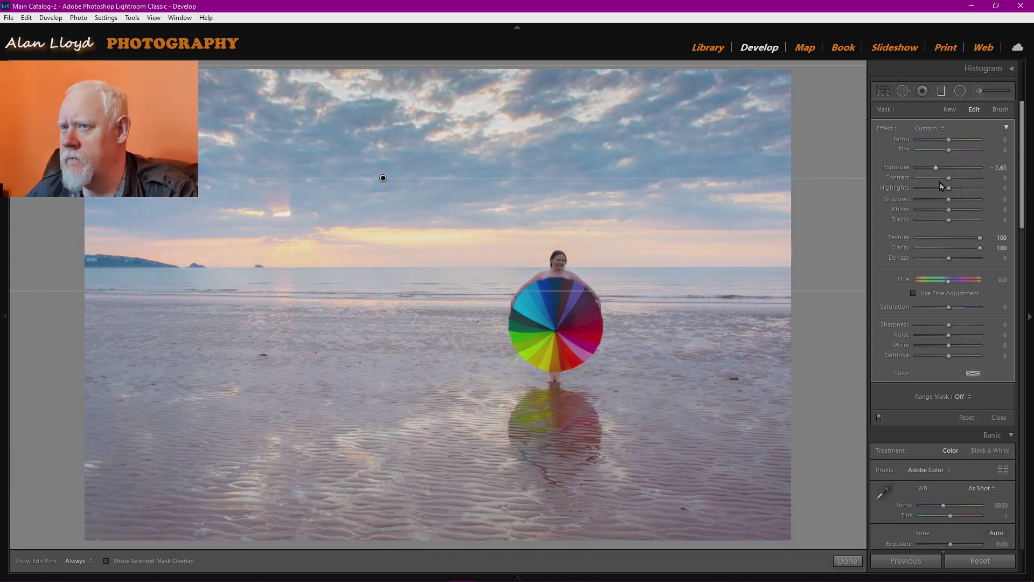
drag(948, 177, 968, 204)
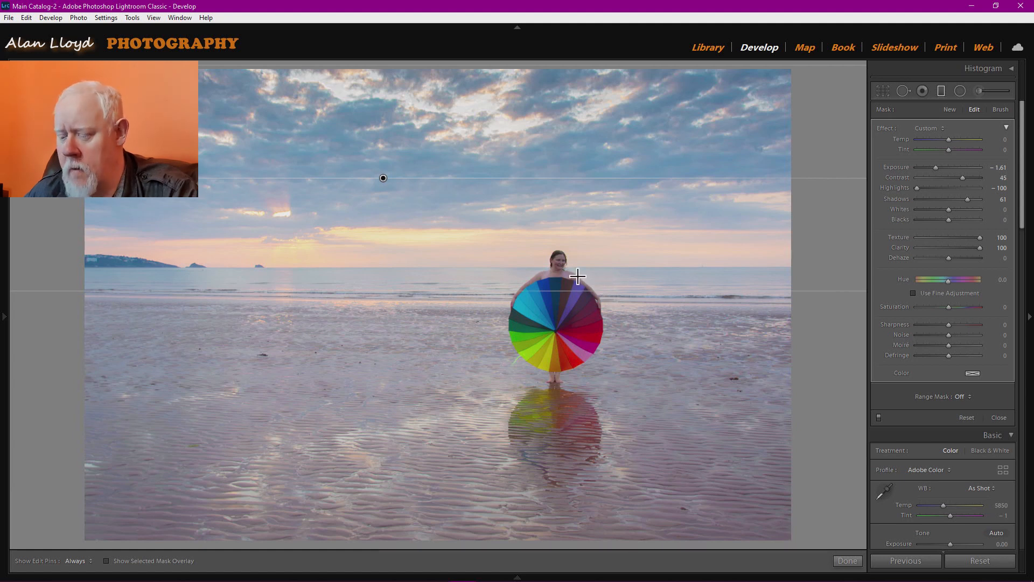
key(alt)
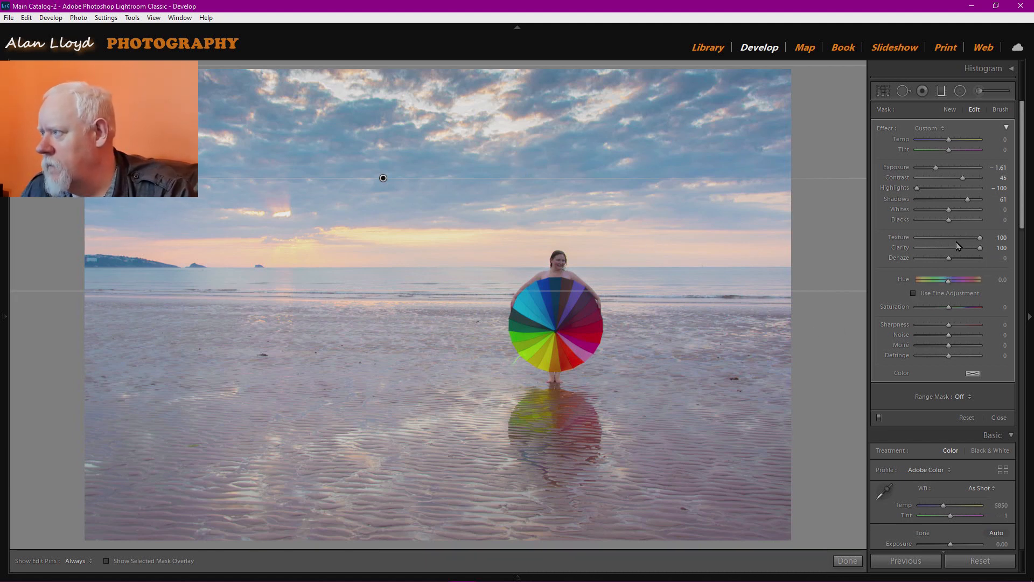
Step: Reset the sky filter's Texture and Clarity to 0, set its Saturation to 54, and finish the filter
double_click(902, 239)
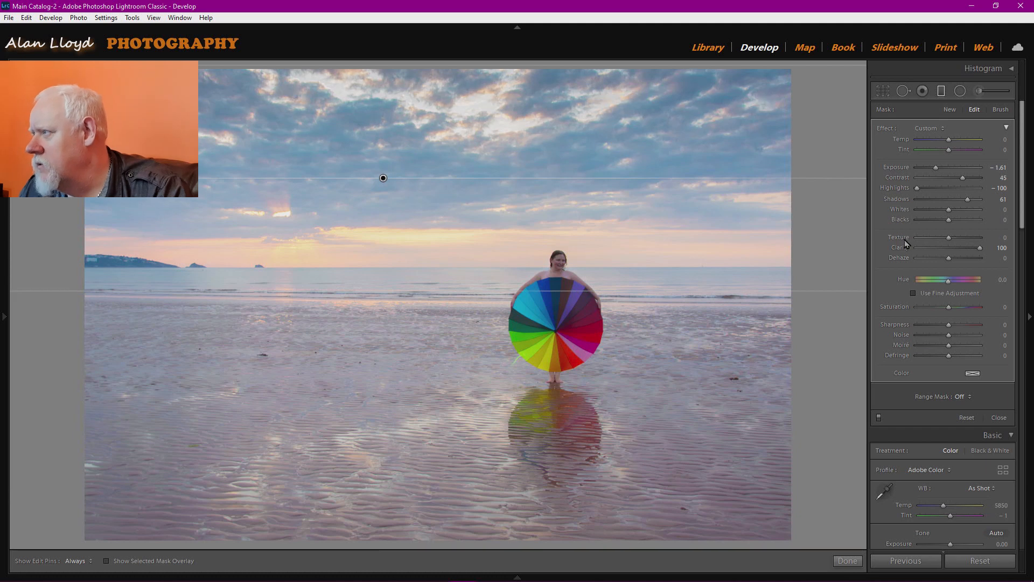
double_click(902, 247)
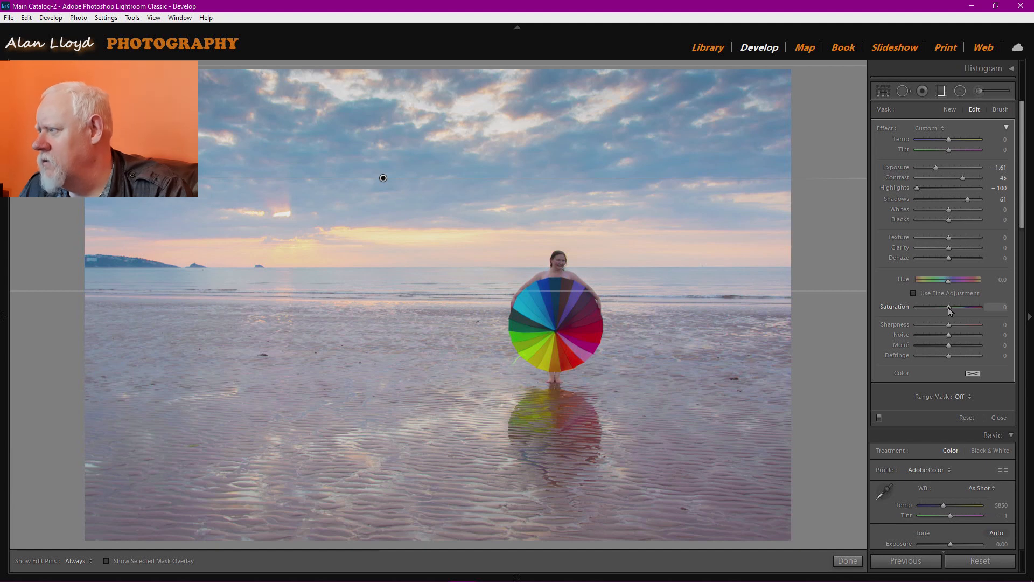
drag(958, 306, 964, 307)
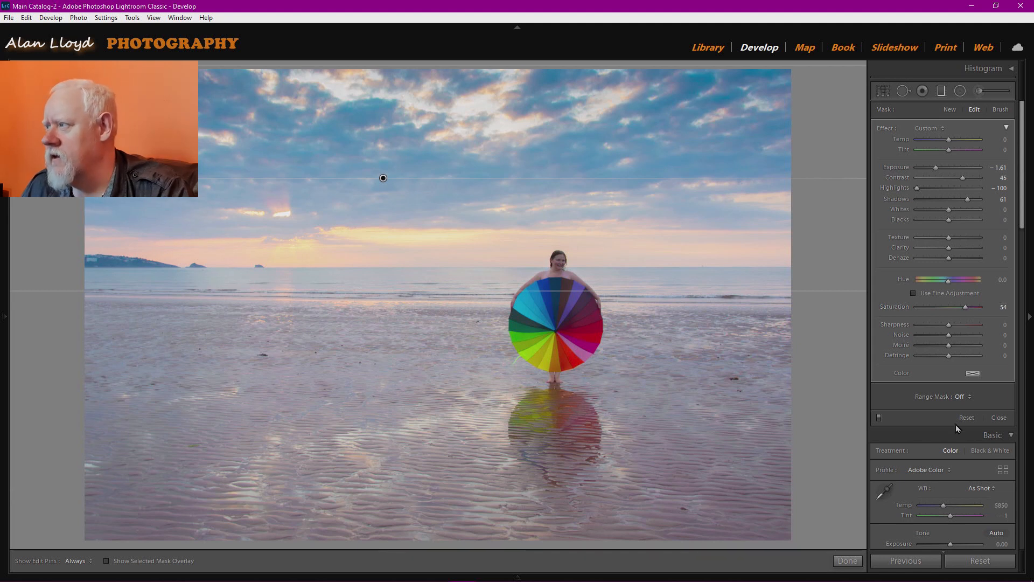
click(848, 561)
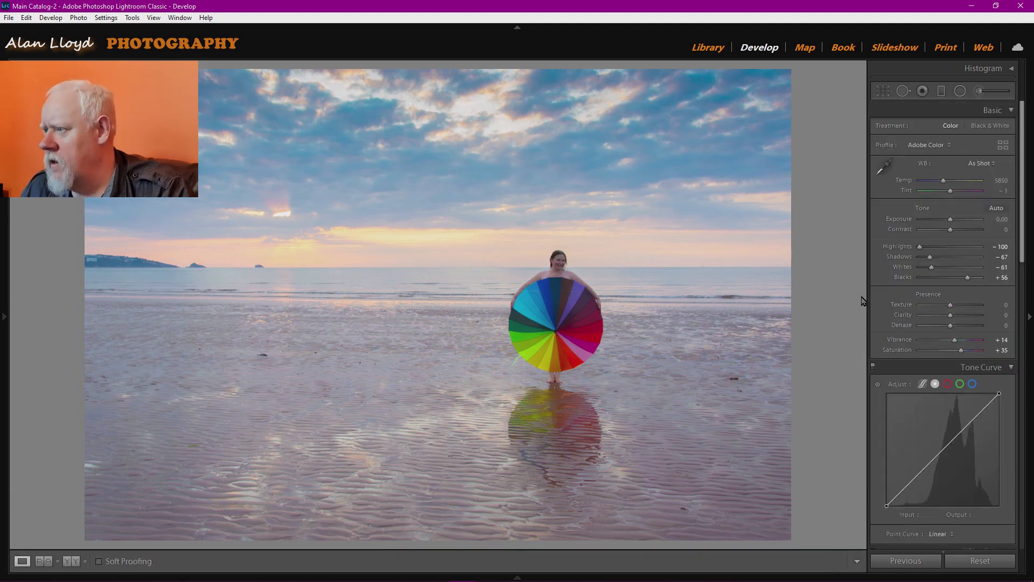
Step: Start an Adjustment Brush with Texture 100 and Clarity 100, and paint the left part of the sand with brush size 19
click(980, 91)
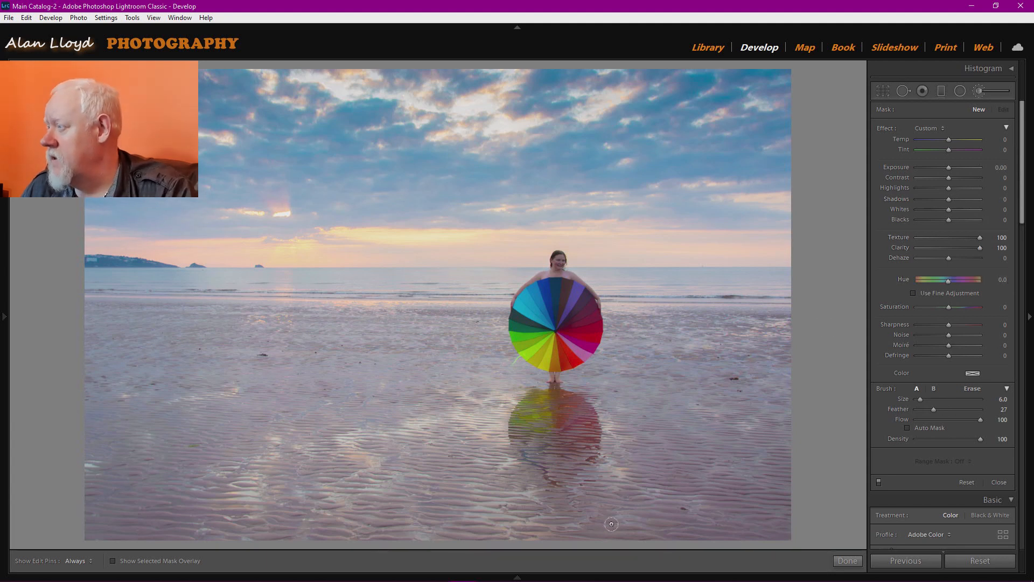
scroll(227, 421, up, 4)
mouse_move(226, 404)
mouse_down()
mouse_move(336, 450)
mouse_move(366, 431)
mouse_move(407, 439)
mouse_move(345, 461)
mouse_move(221, 452)
mouse_move(159, 428)
mouse_up()
drag(119, 400, 102, 402)
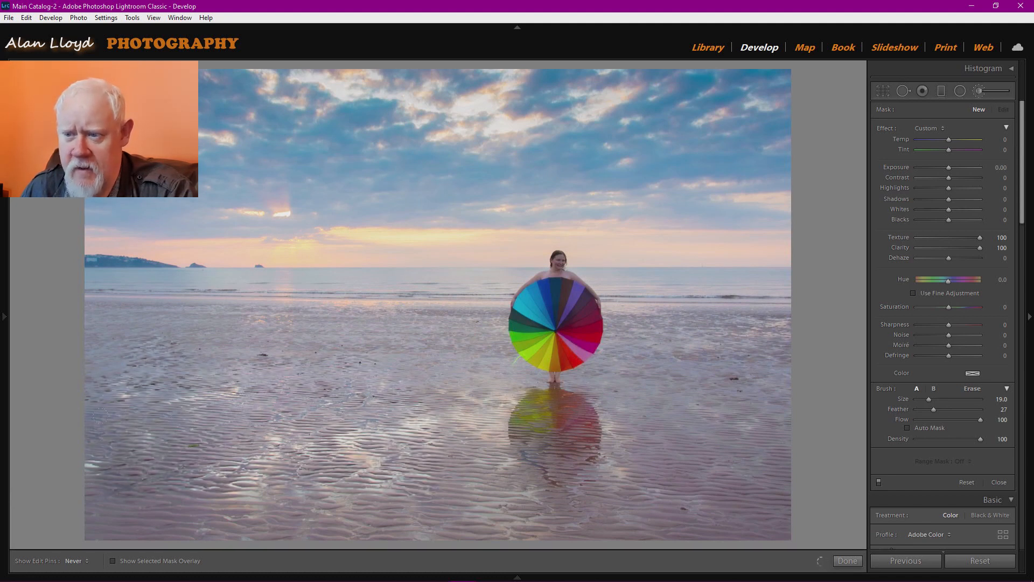
mouse_move(97, 484)
mouse_down()
mouse_move(121, 514)
mouse_move(215, 520)
mouse_move(48, 472)
mouse_up()
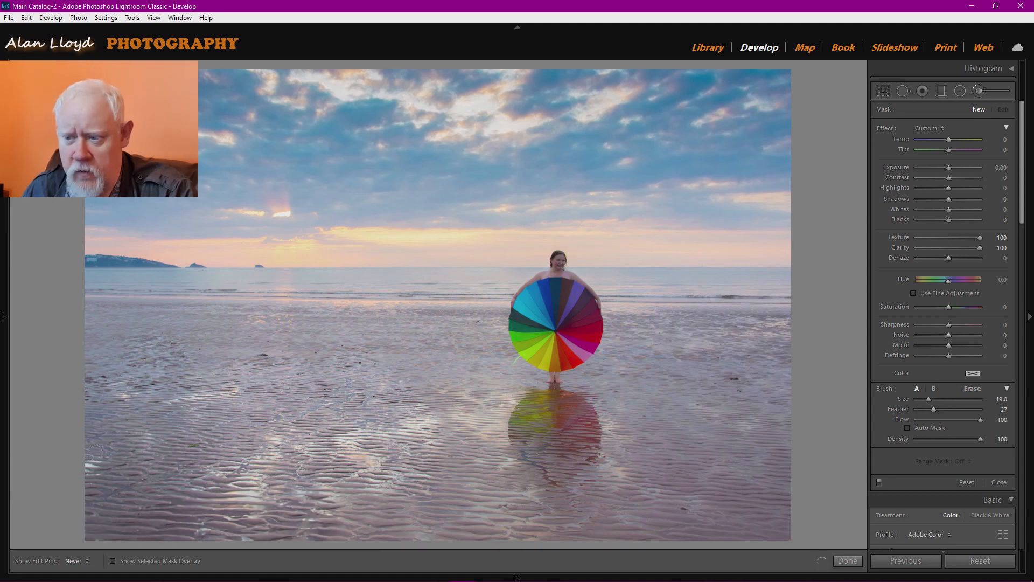
key(h)
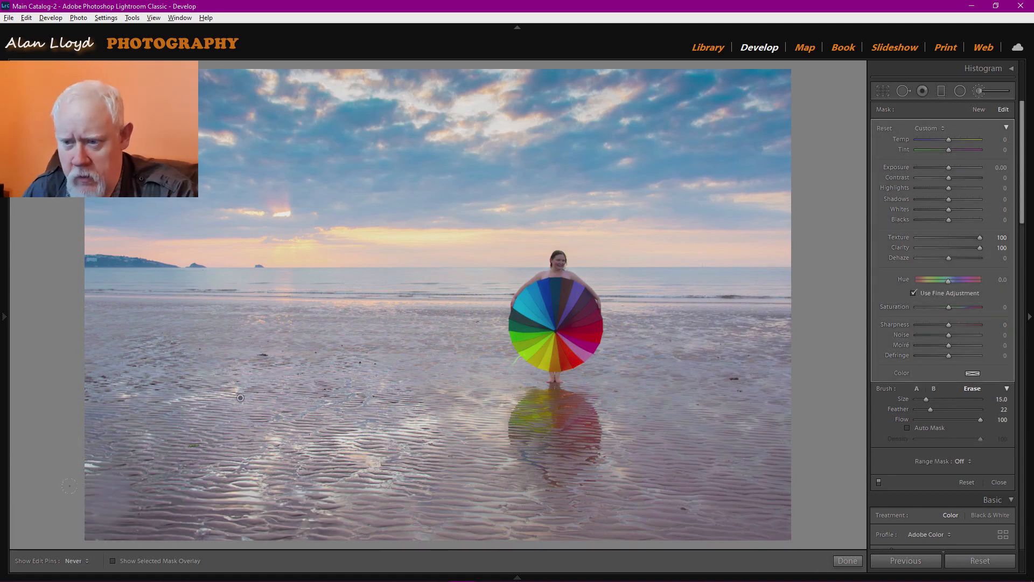
Step: Paint the same brush adjustment over the foreground, the umbrella's reflection and the rest of the sand around the woman
mouse_move(100, 489)
mouse_down()
mouse_move(173, 497)
mouse_move(126, 499)
mouse_move(159, 511)
mouse_move(183, 496)
mouse_up()
mouse_move(237, 514)
mouse_down()
mouse_move(356, 504)
mouse_move(754, 512)
mouse_up()
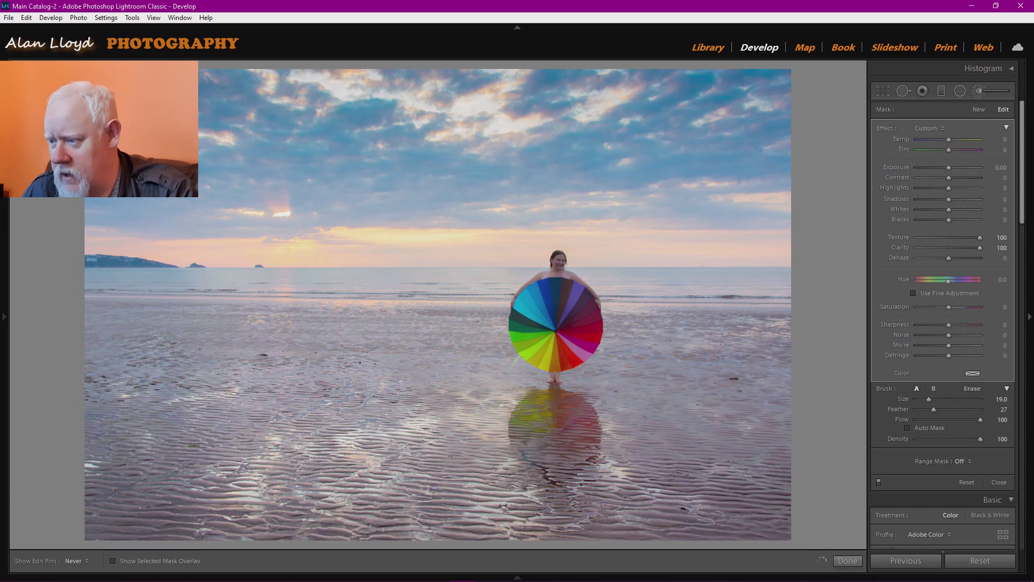
mouse_move(722, 439)
mouse_down()
mouse_move(457, 435)
mouse_move(639, 411)
mouse_move(474, 389)
mouse_up()
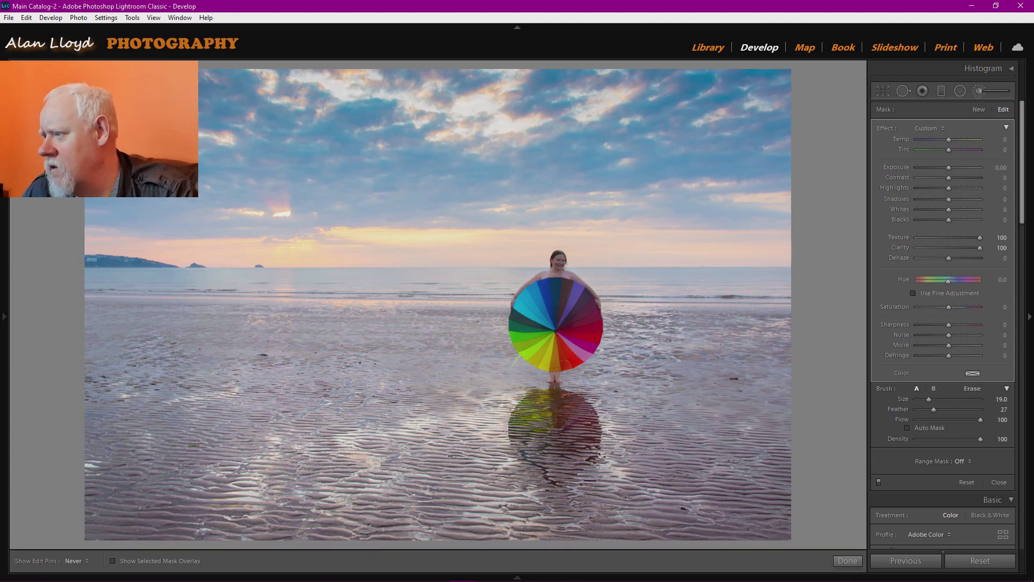
mouse_move(553, 369)
mouse_down()
mouse_move(695, 396)
mouse_move(690, 337)
mouse_move(762, 337)
mouse_move(755, 379)
mouse_up()
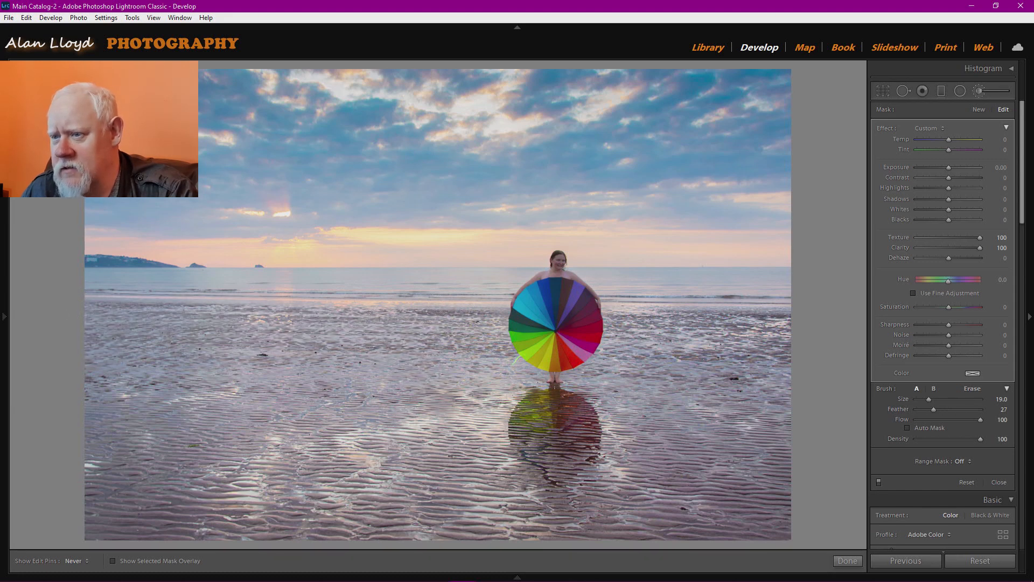
key(h)
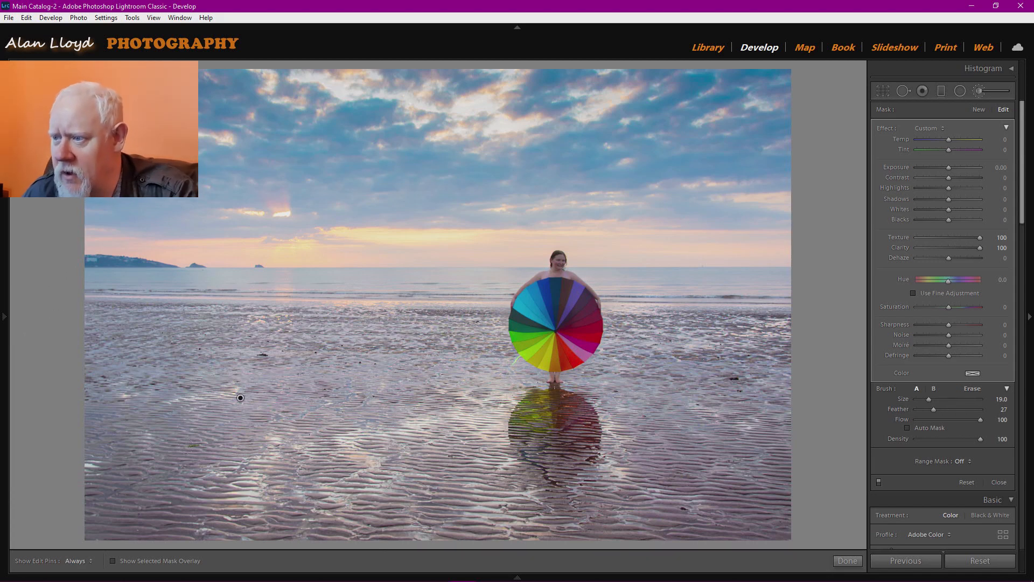
Step: Show the selected mask overlay and extend the brush mask over the upper sand and the sea up to the horizon
click(141, 561)
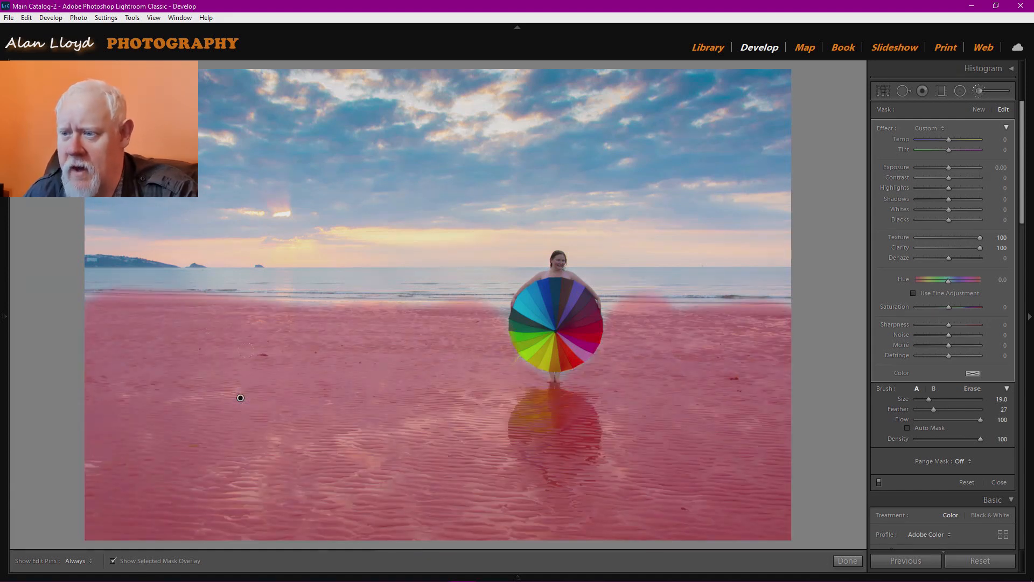
mouse_move(346, 318)
mouse_down()
mouse_move(164, 276)
mouse_move(293, 276)
mouse_move(149, 275)
mouse_up()
drag(197, 302, 100, 299)
drag(285, 317, 422, 318)
drag(397, 270, 339, 271)
mouse_move(641, 291)
mouse_down()
mouse_move(761, 291)
mouse_move(771, 275)
mouse_move(603, 274)
mouse_up()
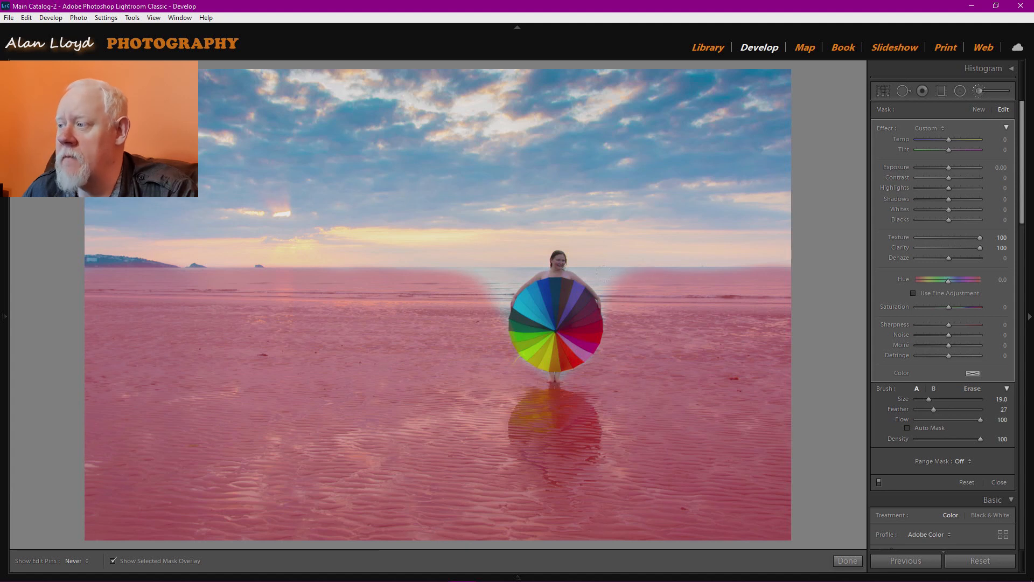
Step: Fill the mask gaps on both sides of the woman with brush sizes 12 and 9, hide the overlay, and finish the adjustment
scroll(169, 273, down, 1)
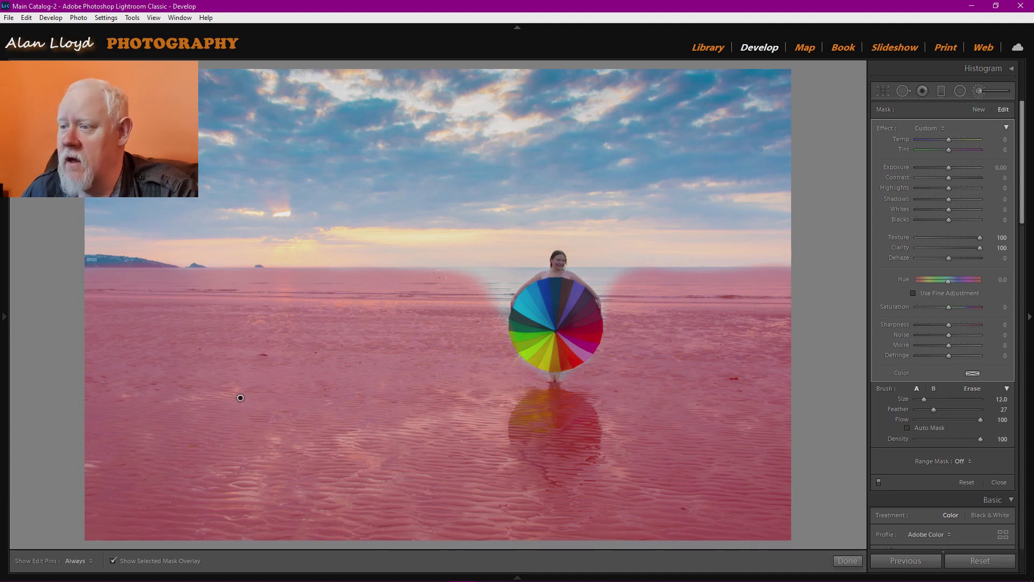
mouse_move(466, 276)
mouse_down()
mouse_move(489, 273)
mouse_move(479, 301)
mouse_up()
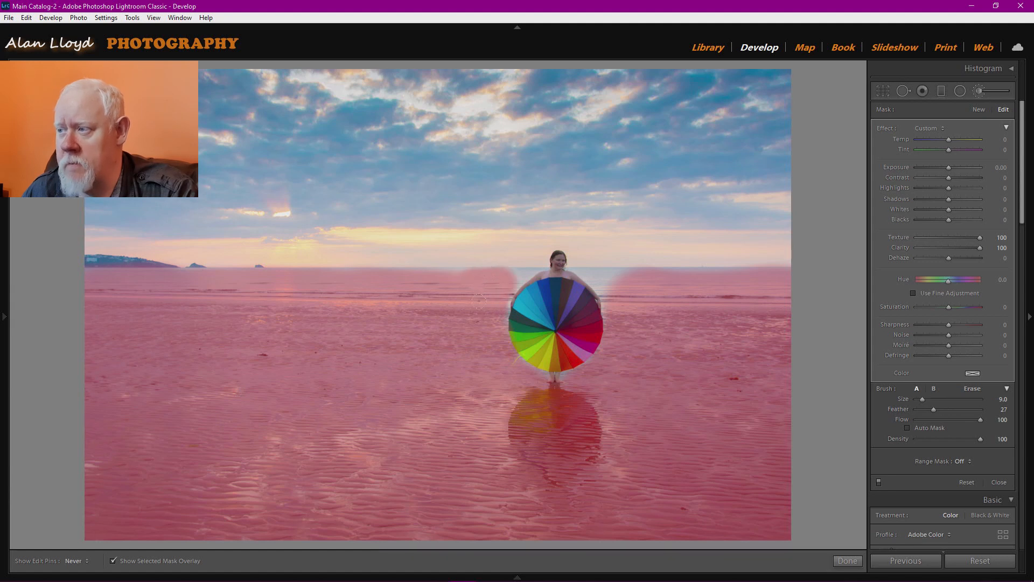
drag(596, 273, 783, 272)
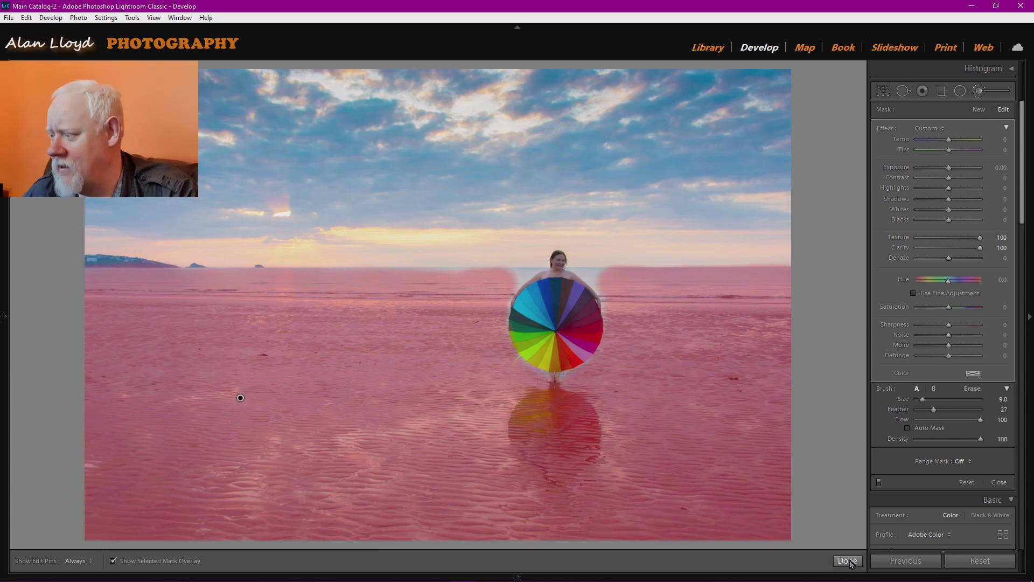
click(171, 562)
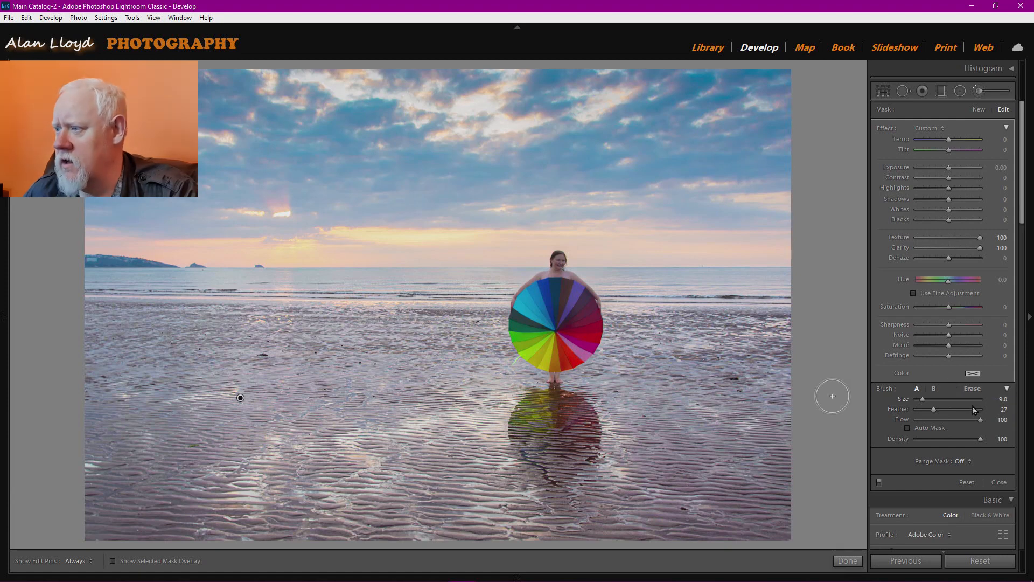
click(857, 563)
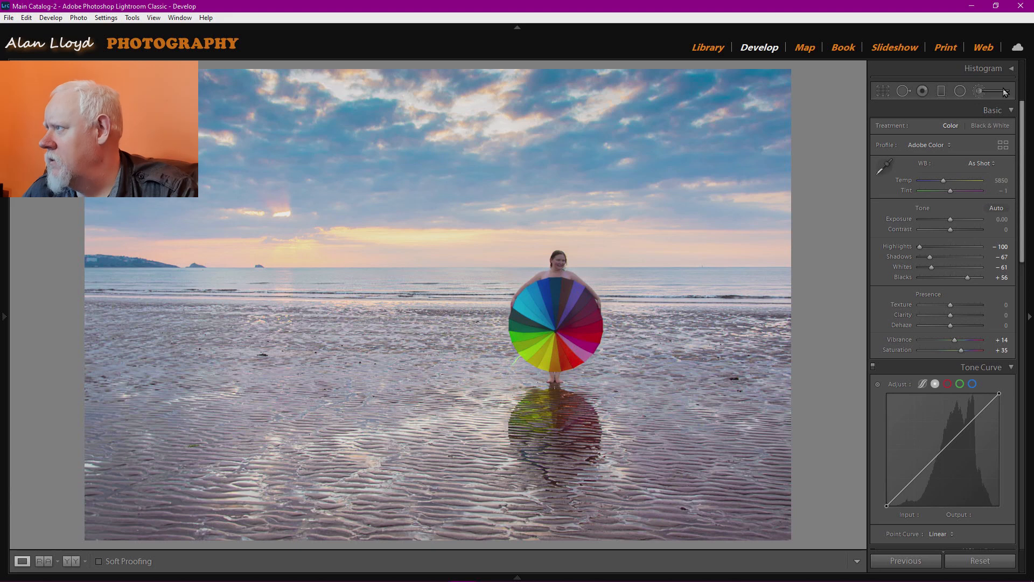
Step: Start a new Adjustment Brush with the Shadows effect at 100, and paint over the woman's face and shoulders with brush size 4
click(980, 92)
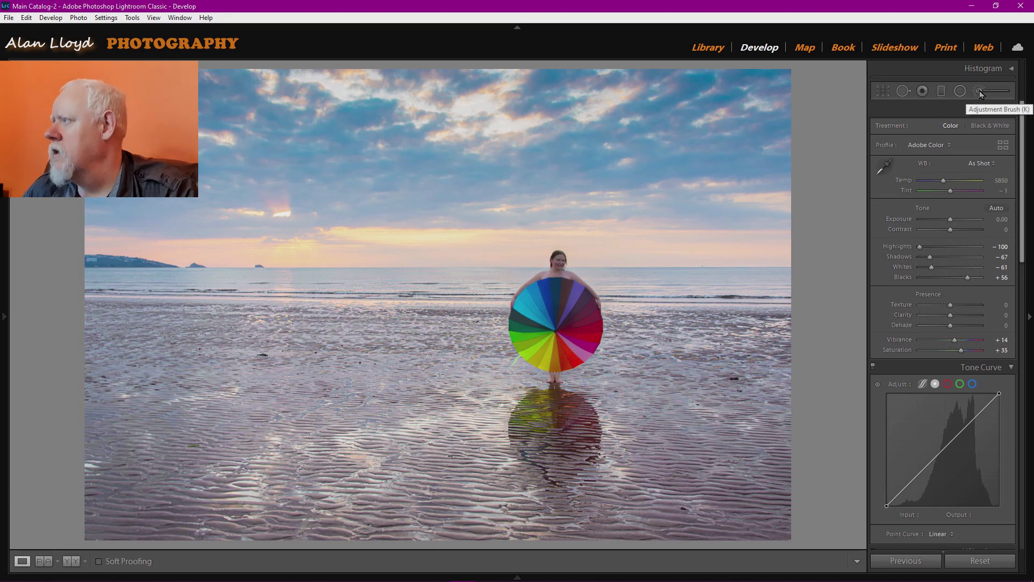
click(932, 130)
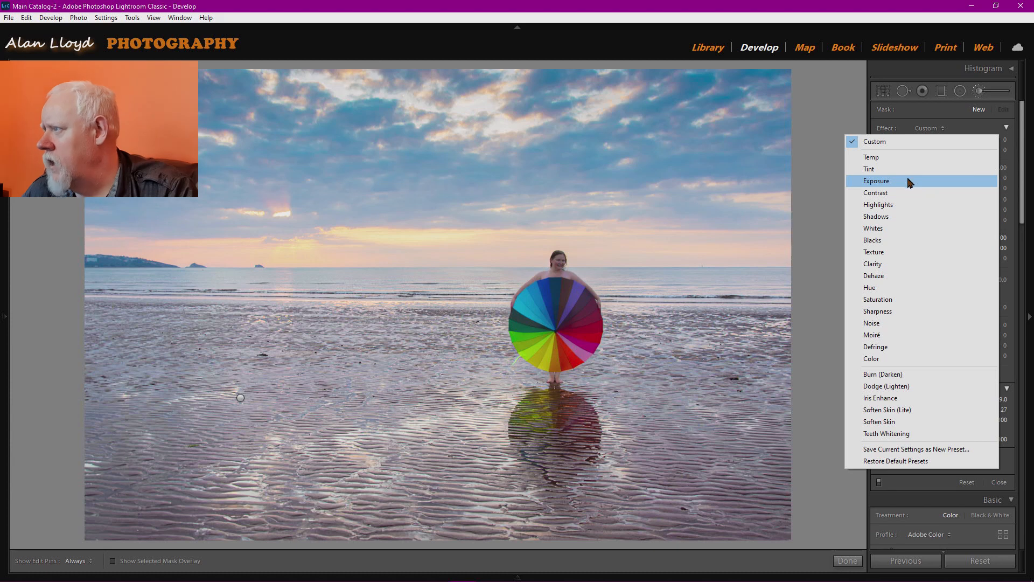
click(897, 218)
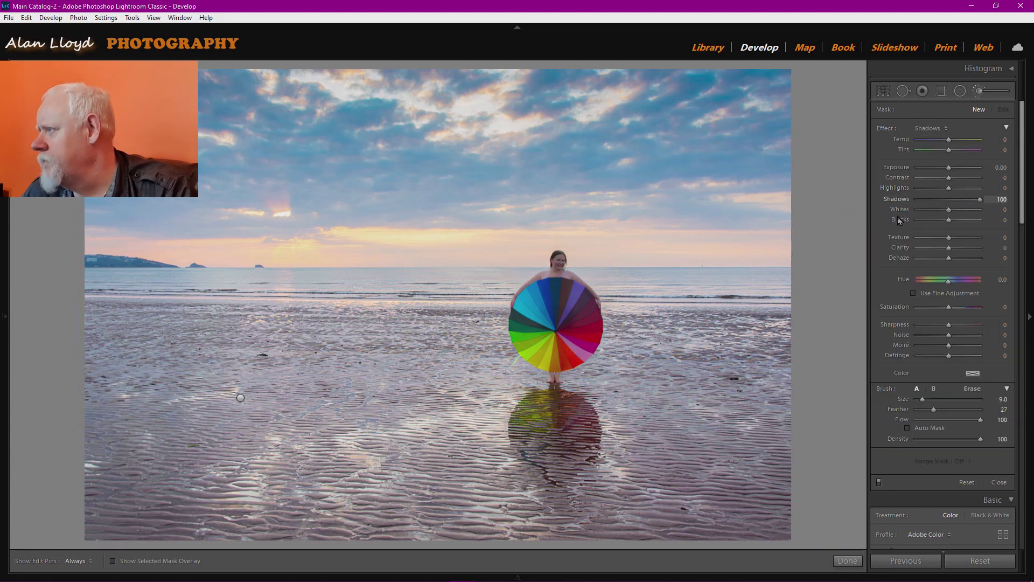
scroll(558, 261, down, 5)
key(h)
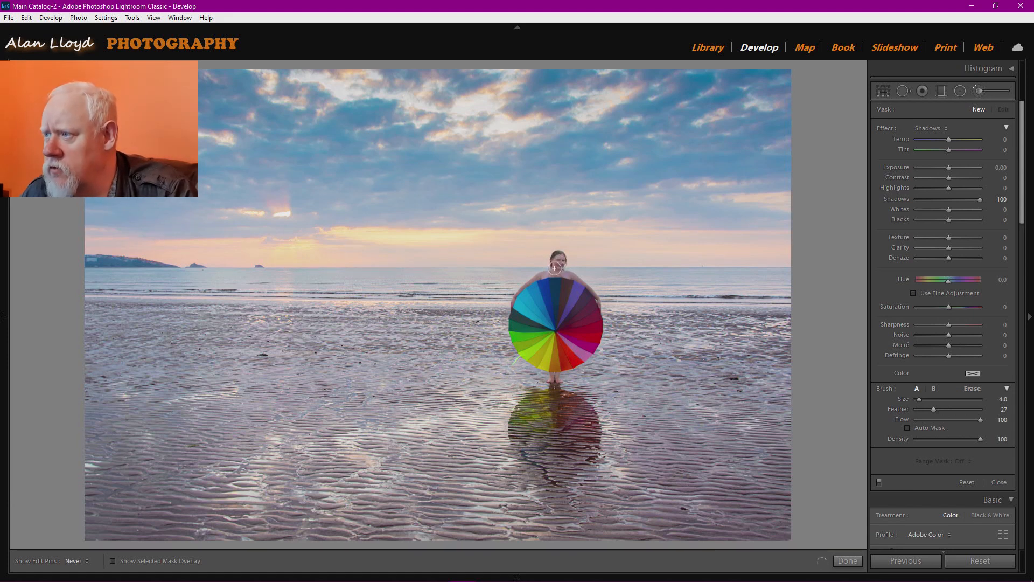
key(h)
key(h)
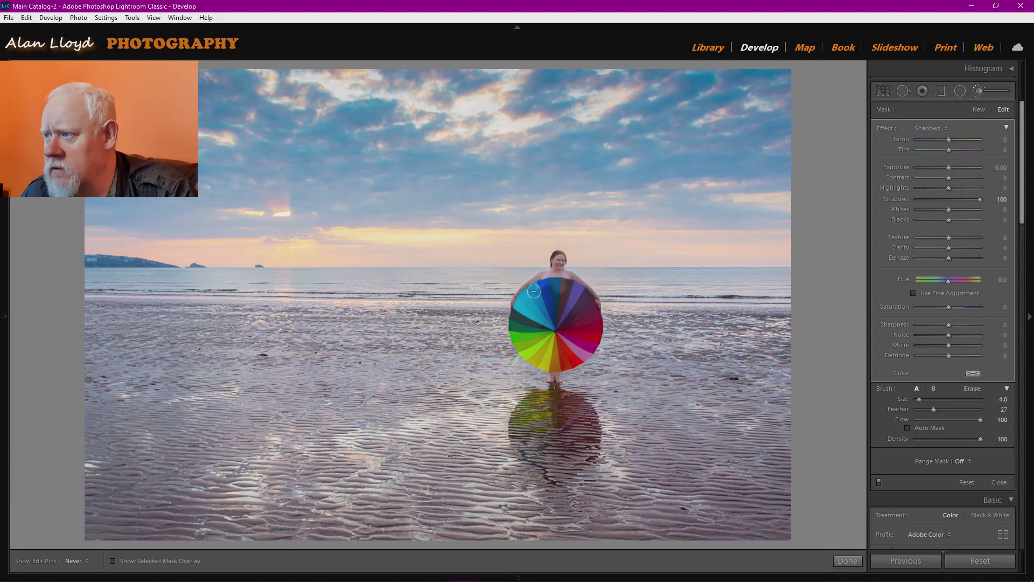
Step: Paint the shadow-lifting adjustment over the whole rainbow umbrella, enlarging the brush to size 20, and finish the adjustment
mouse_move(557, 294)
mouse_down()
mouse_move(560, 282)
mouse_move(571, 311)
mouse_move(554, 327)
mouse_move(520, 316)
mouse_move(542, 324)
mouse_up()
key(h)
scroll(542, 324, up, 3)
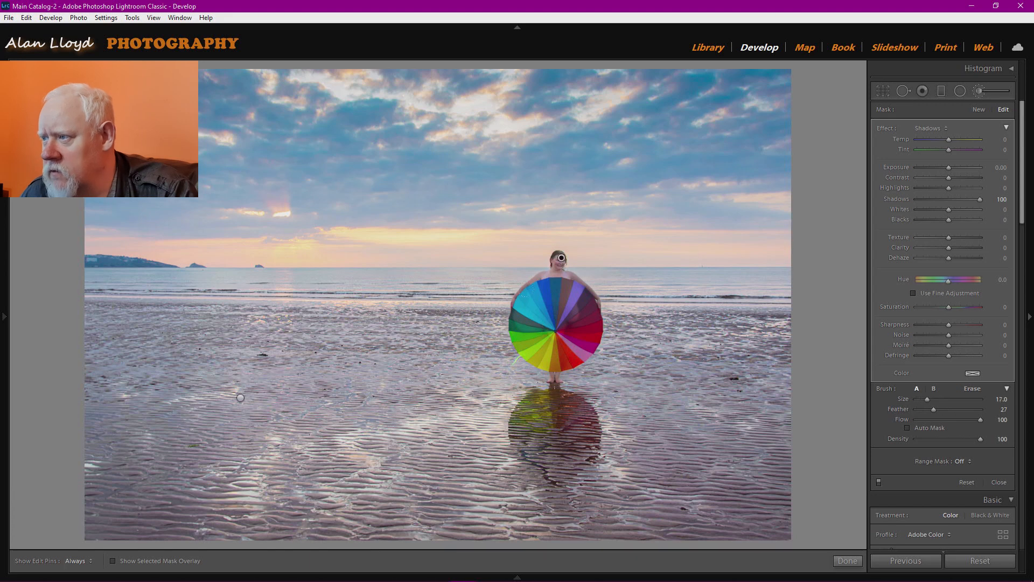
key(h)
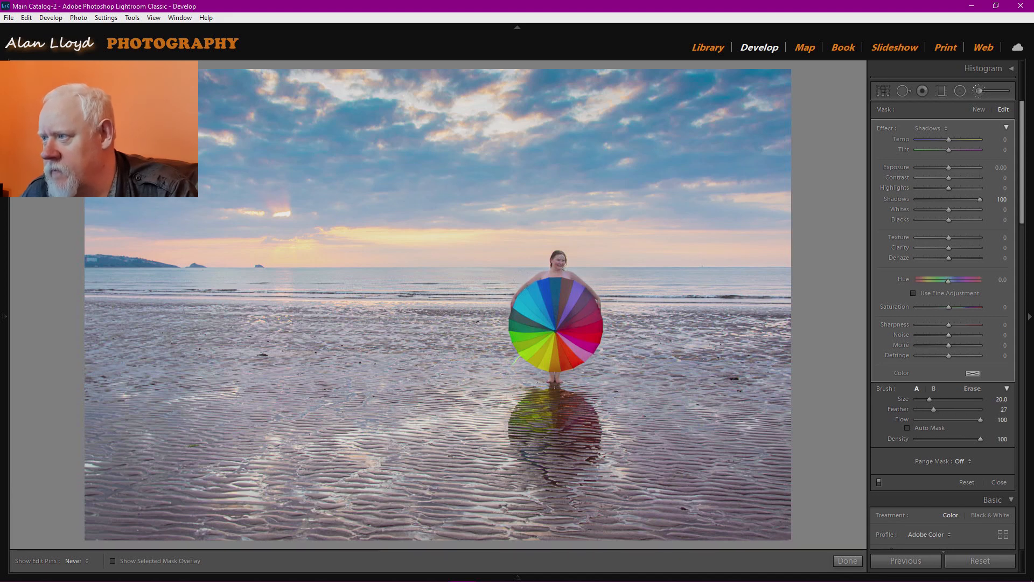
key(h)
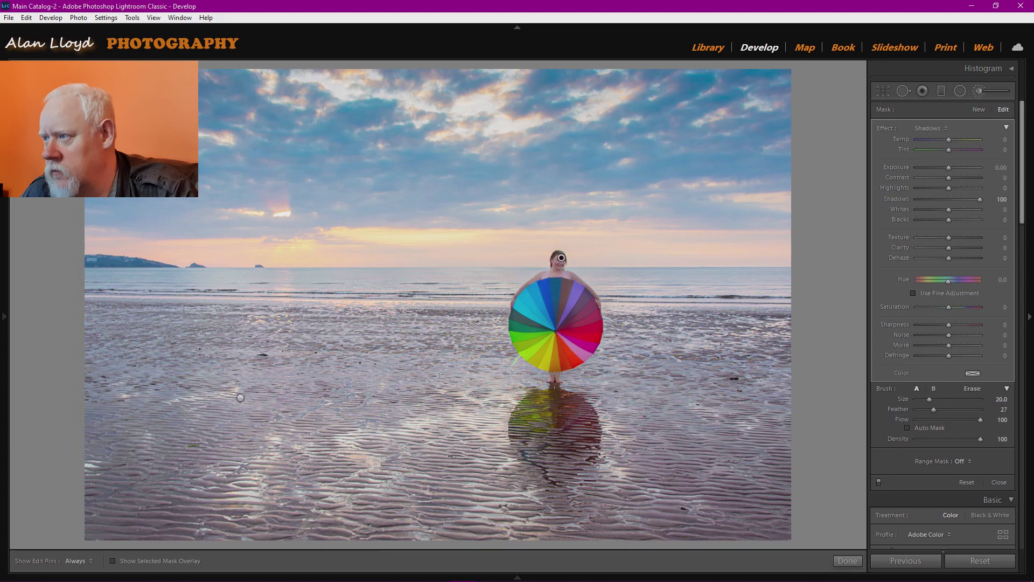
click(848, 560)
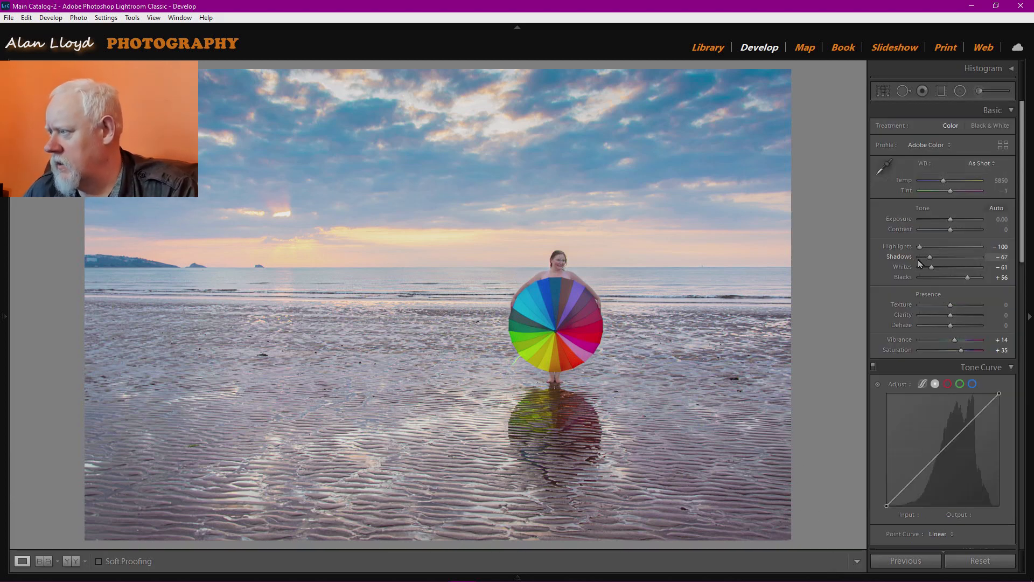
Step: Darken the photo's corners with a Highlight Priority post-crop vignette, setting its Amount to −30
scroll(913, 274, down, 10)
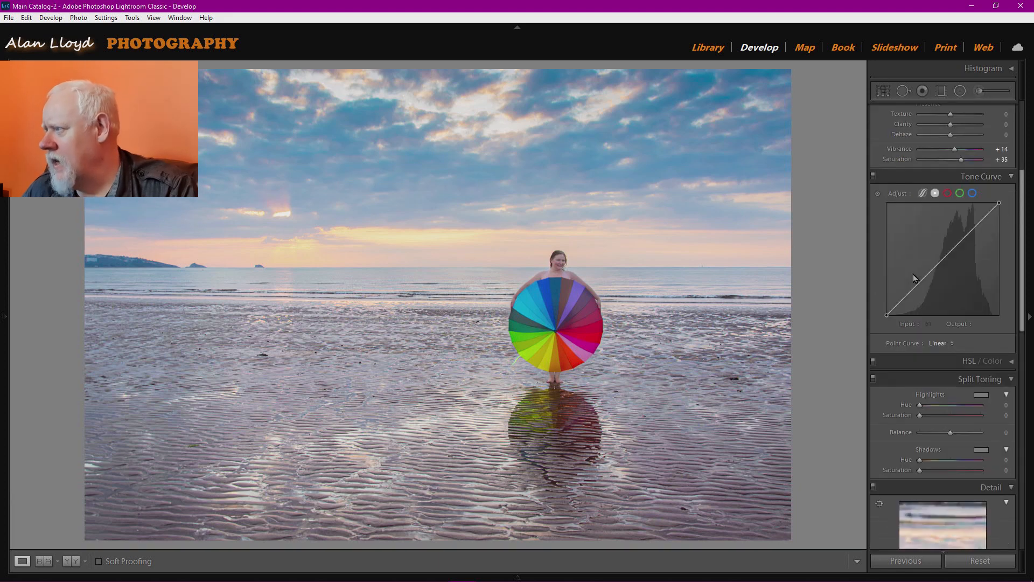
scroll(914, 277, down, 6)
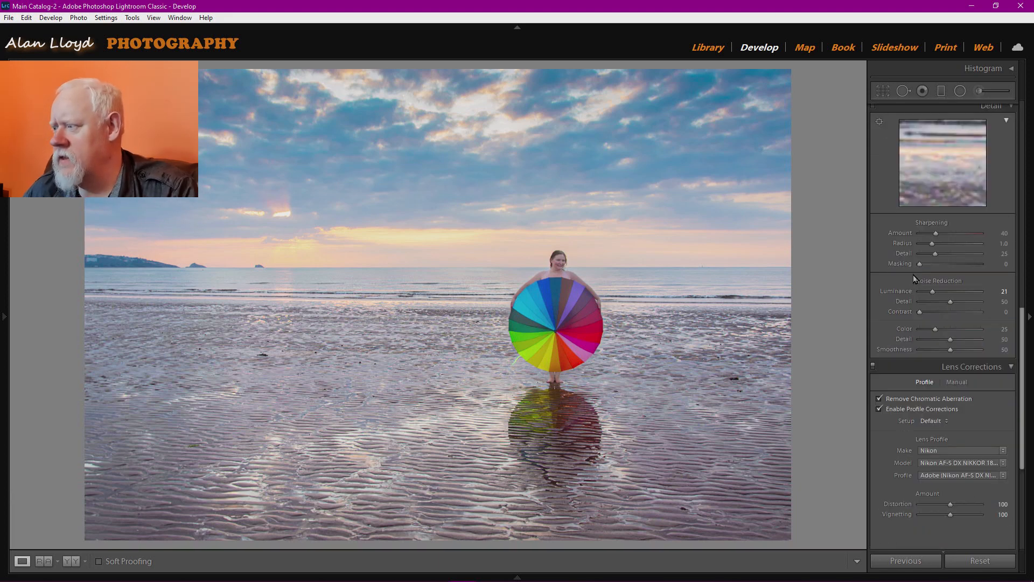
drag(951, 402, 945, 405)
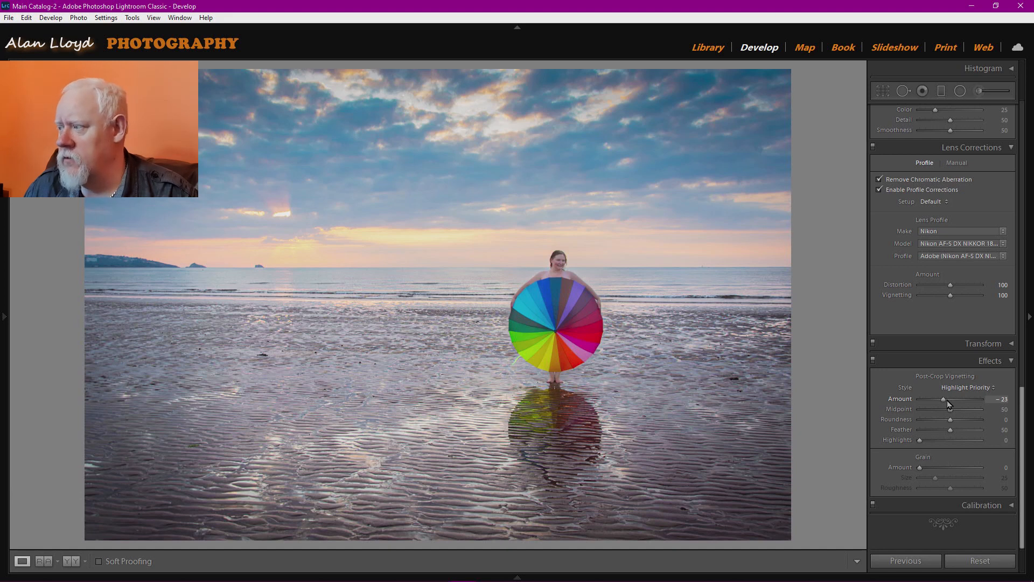
drag(946, 400, 944, 403)
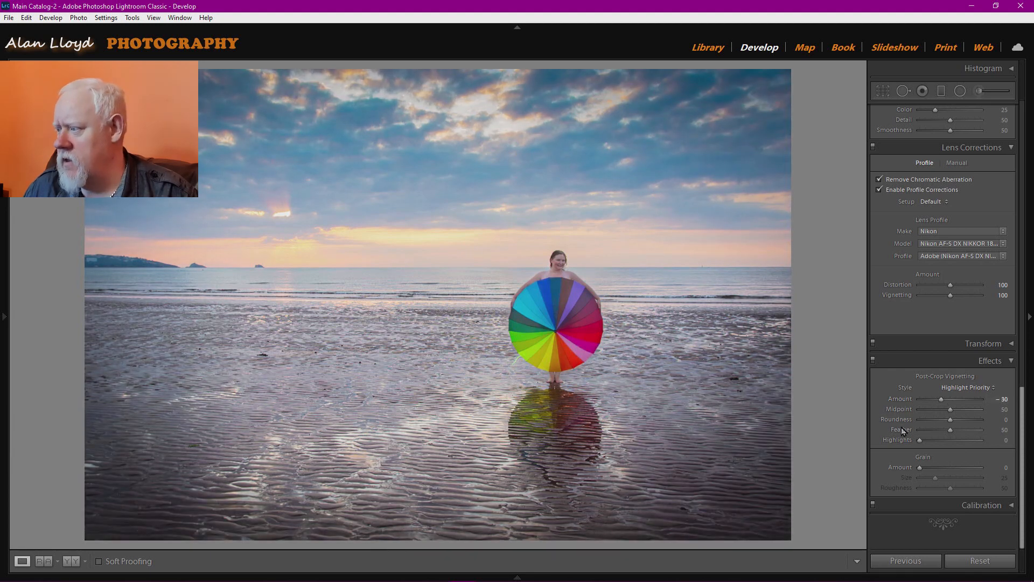
scroll(901, 428, up, 10)
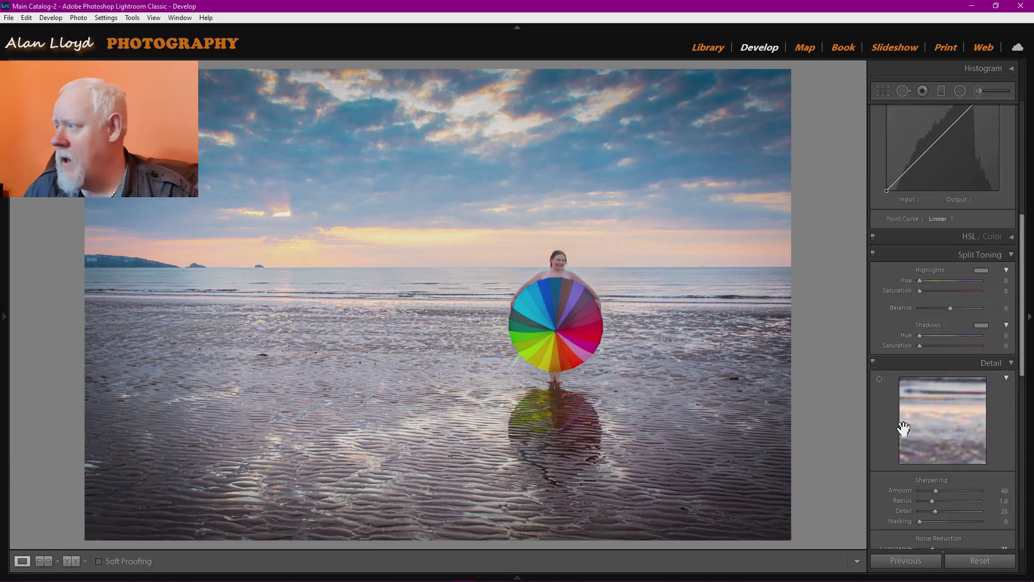